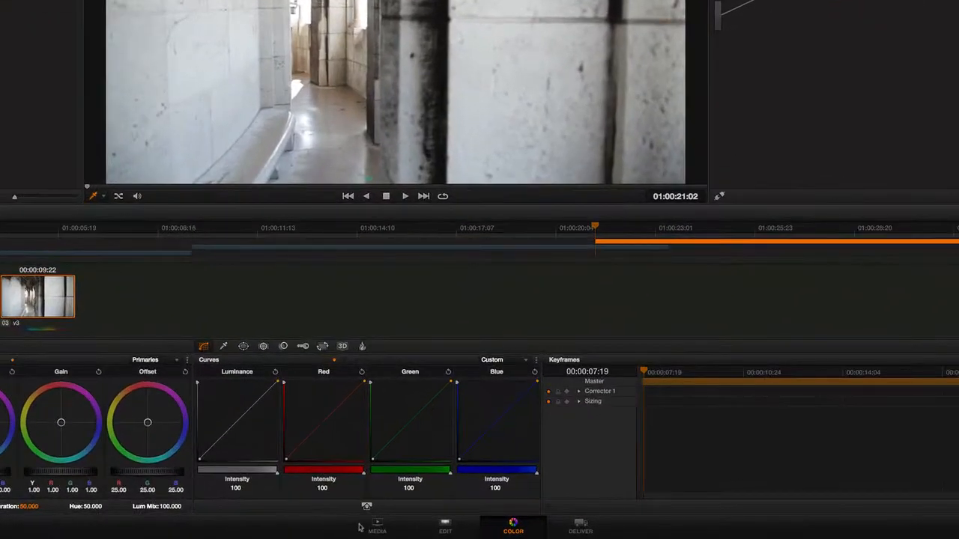
Look over the imported clips in the Media workspace and the Video 1, 2 and 3 tracks in the Edit workspace
click(378, 527)
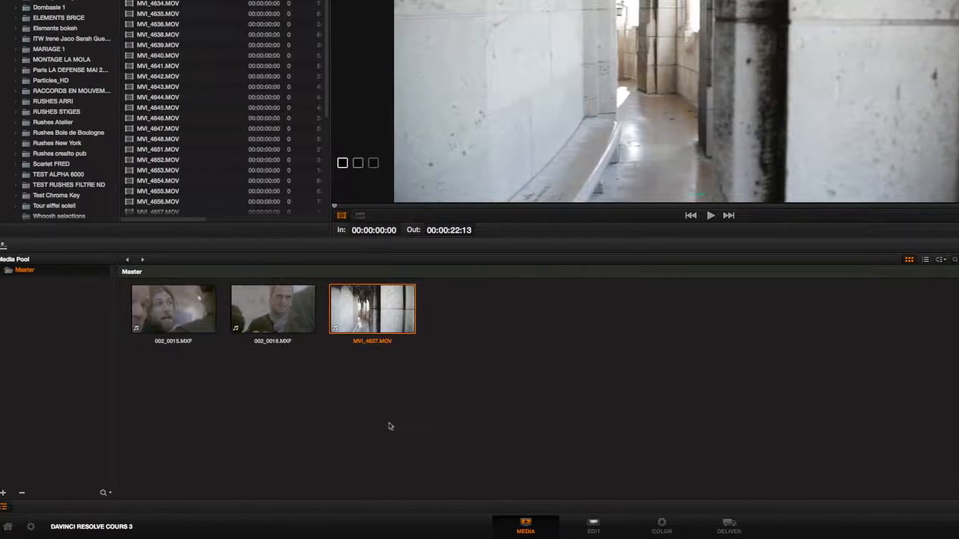
click(603, 528)
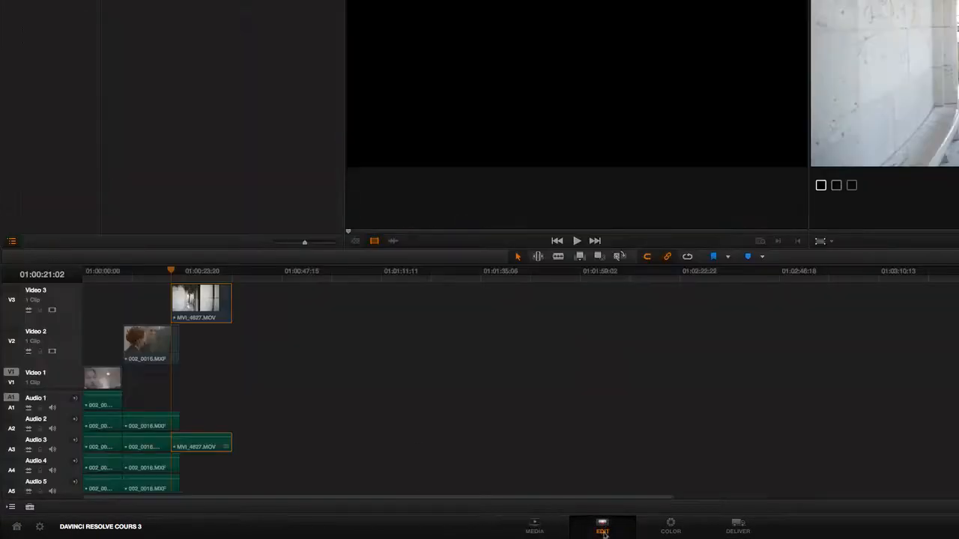
double_click(34, 374)
double_click(35, 331)
double_click(35, 290)
Scrub the edit timeline across the clips on all three video tracks and view the Video 3 shot in the Color workspace
drag(171, 274, 142, 278)
click(12, 243)
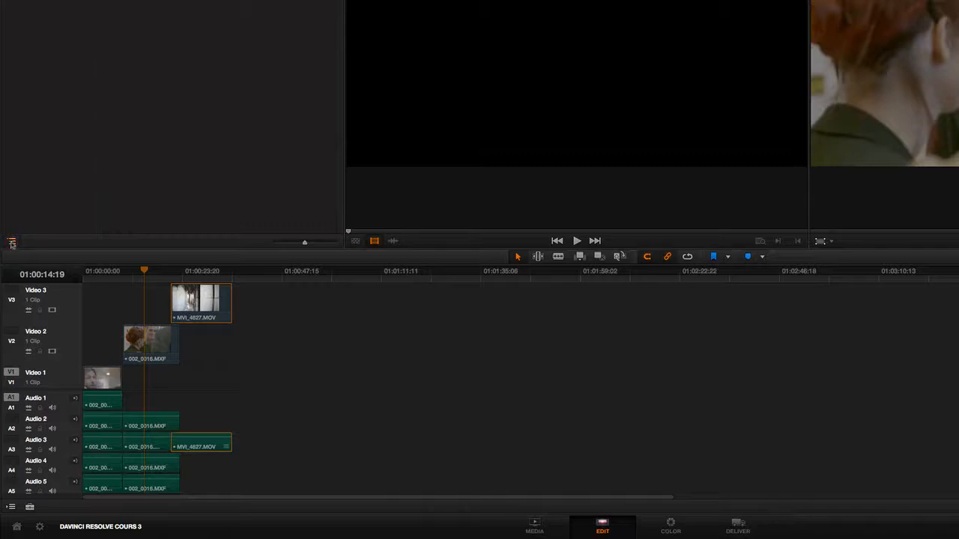
click(12, 243)
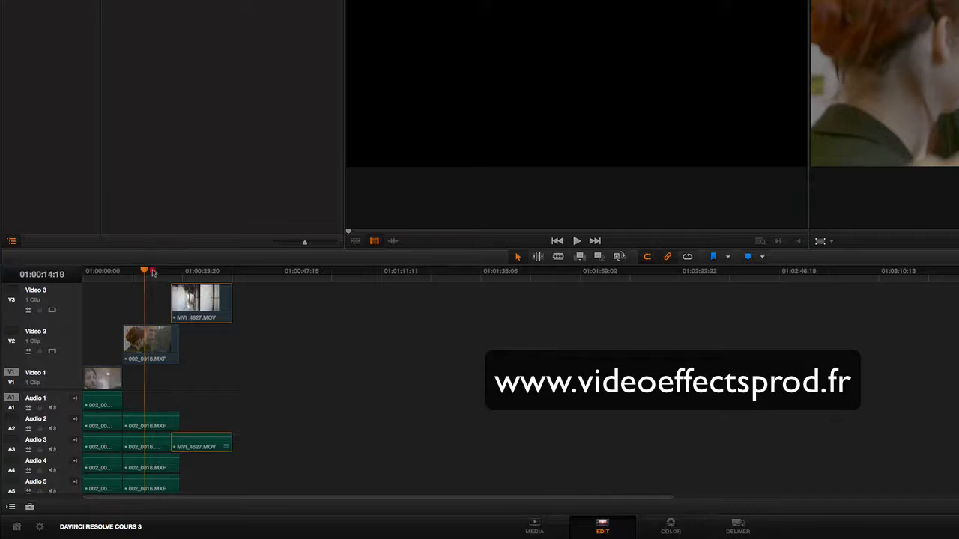
drag(148, 273, 178, 279)
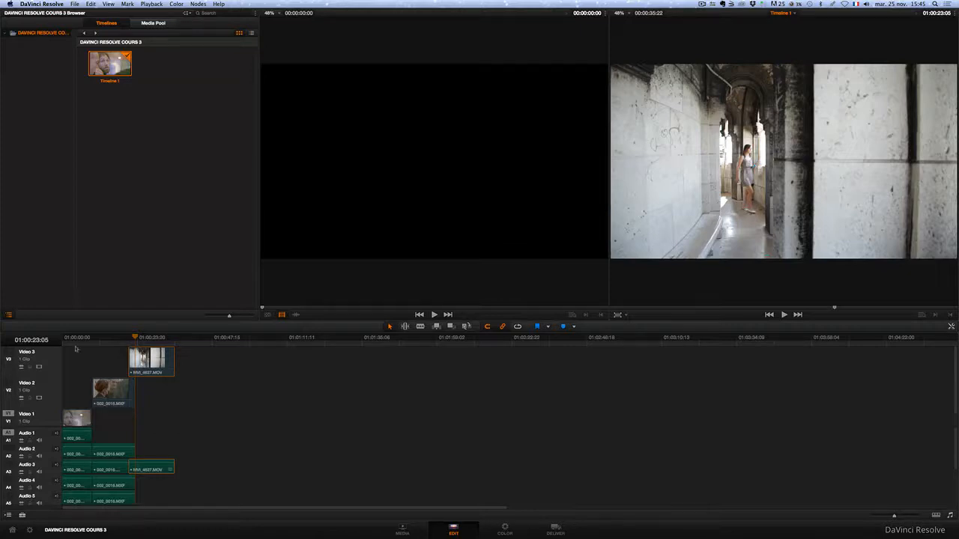
drag(74, 339, 103, 354)
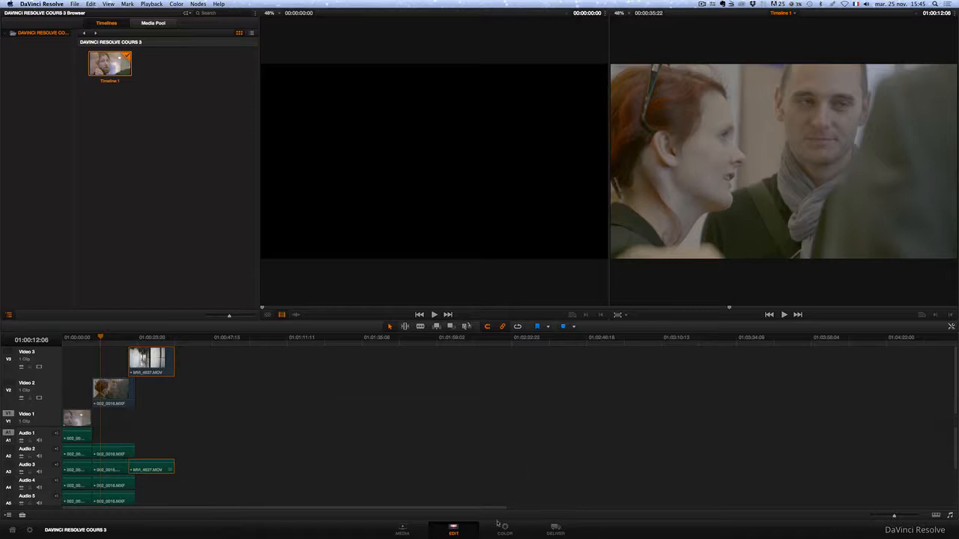
click(149, 343)
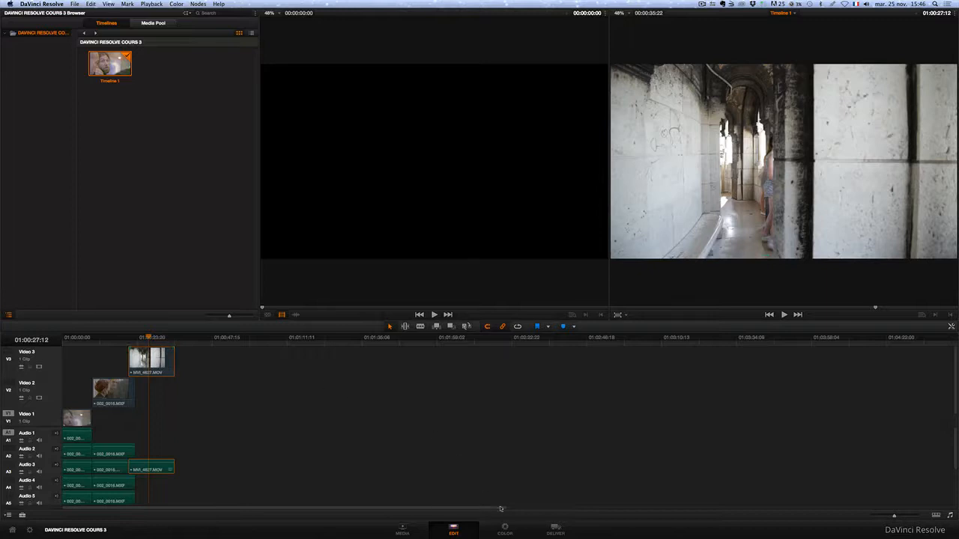
click(506, 530)
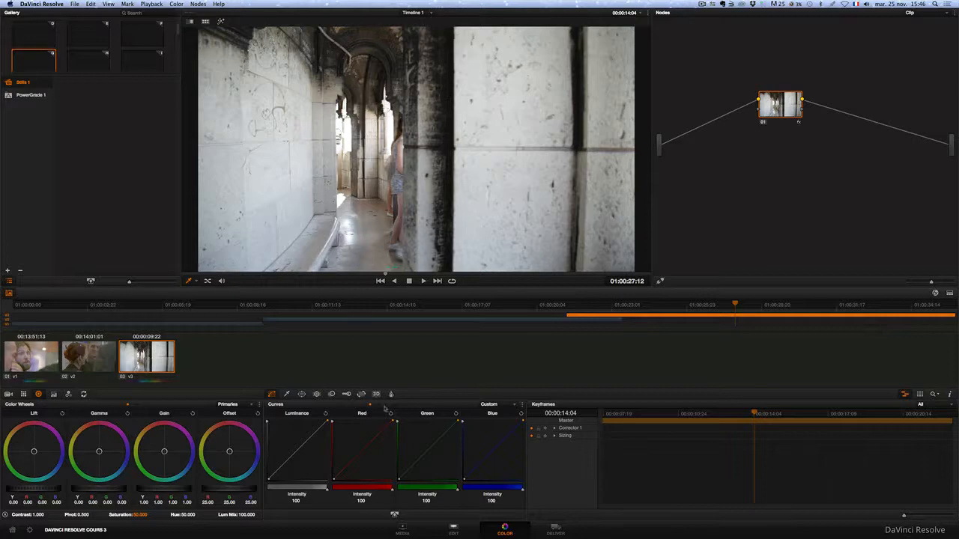
Rename Timeline 1 as COURS N3 in the Edit workspace's timeline browser
click(454, 529)
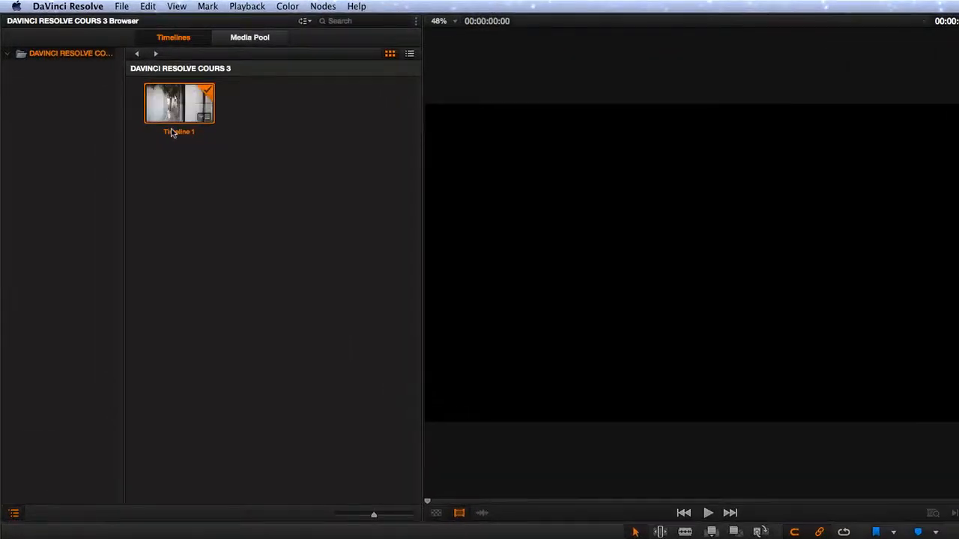
click(123, 95)
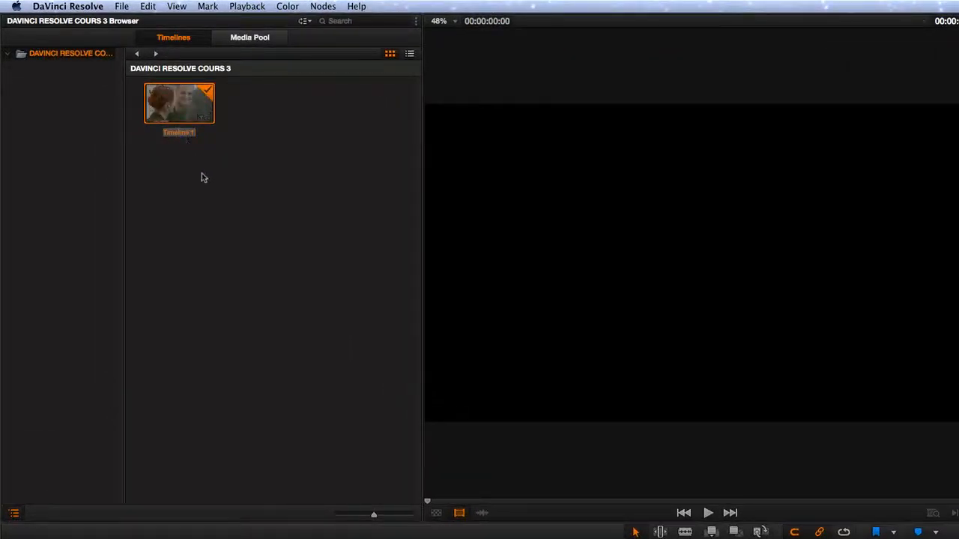
key(BackSpace)
text(COURS N3)
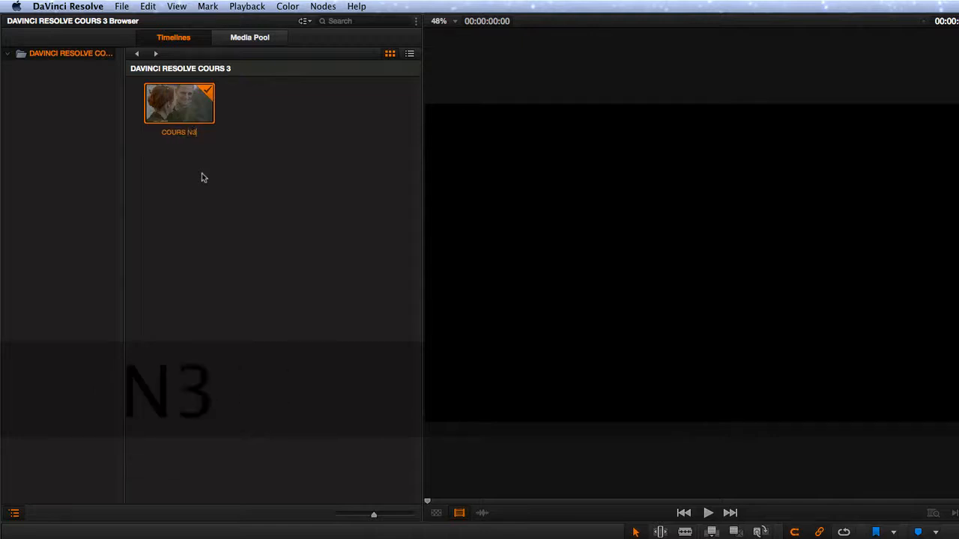
key(Return)
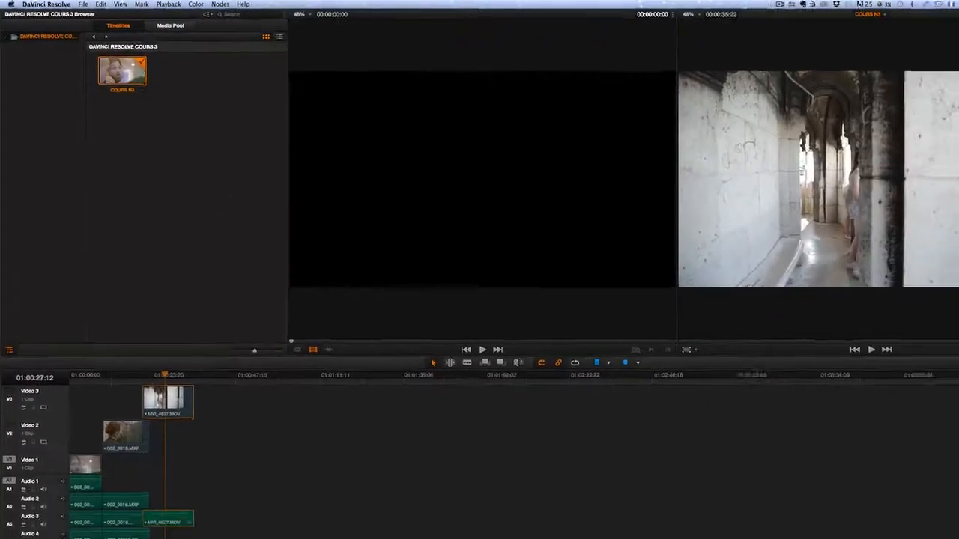
Check the list of available timelines in the Color workspace and compare the track layout with the Edit workspace
click(505, 530)
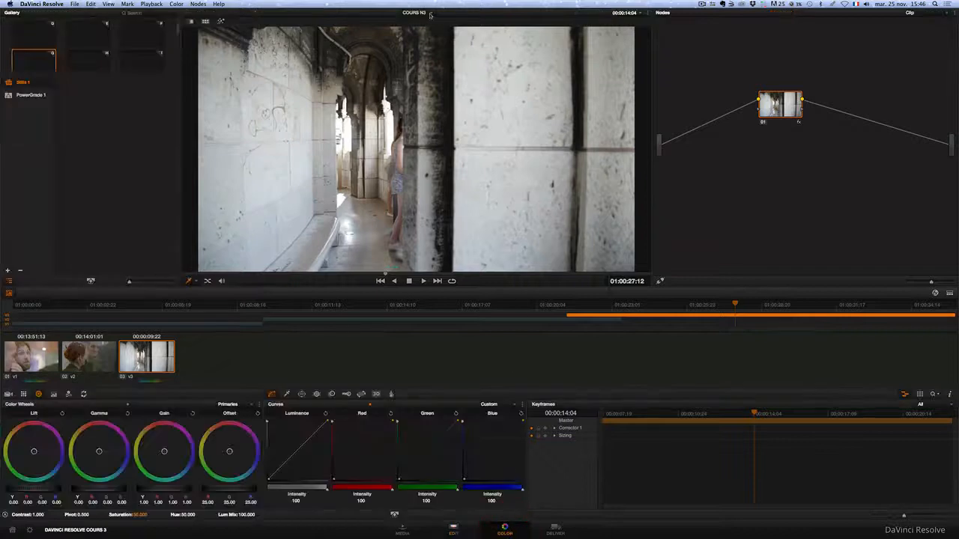
click(431, 12)
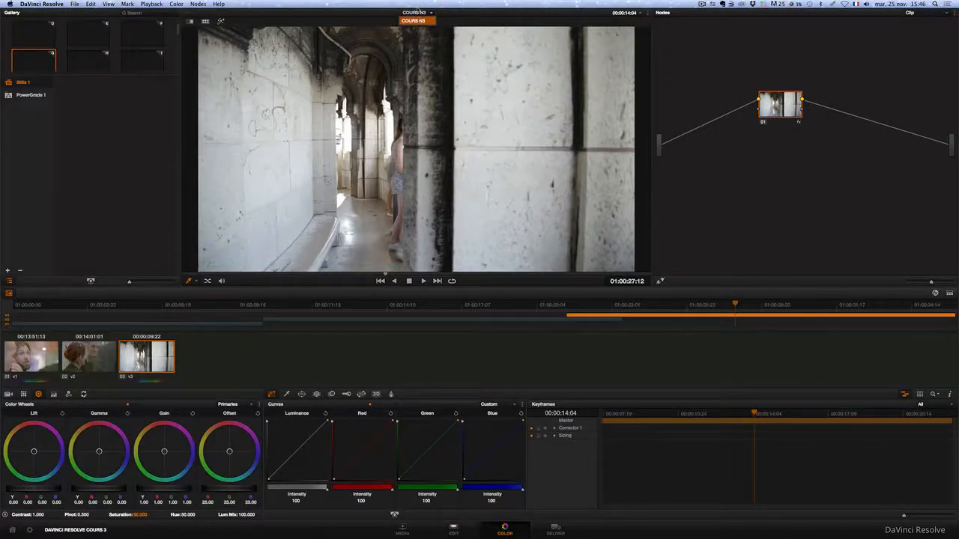
click(431, 15)
click(454, 530)
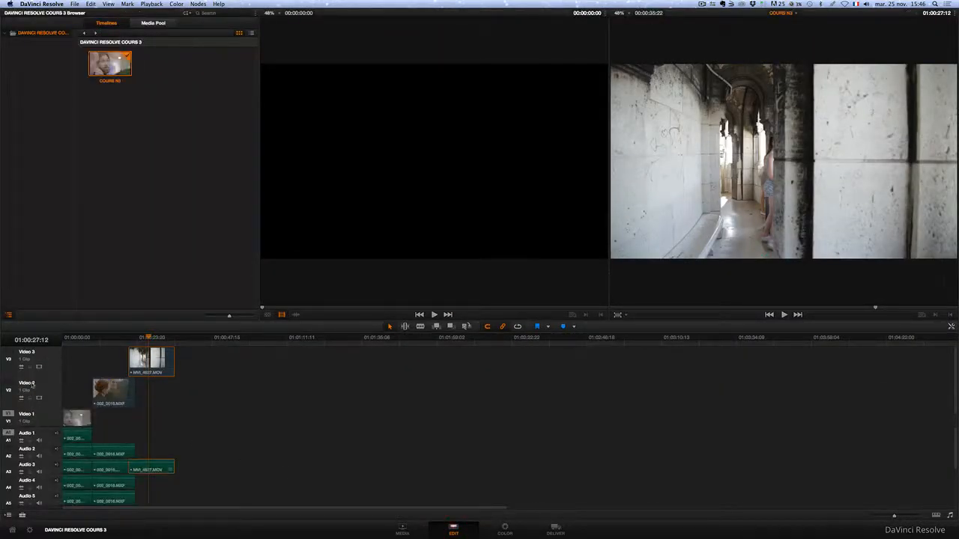
click(505, 529)
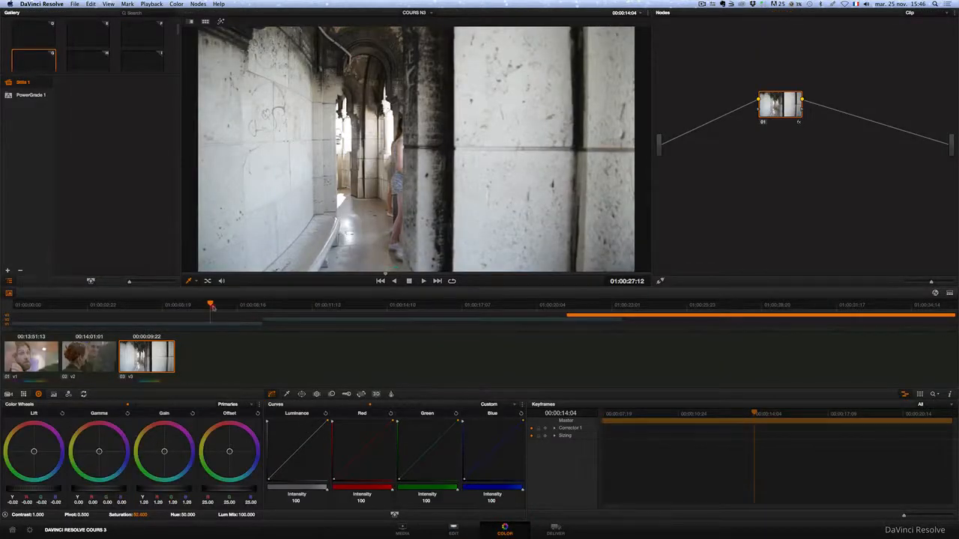
Scrub the Color workspace's mini-timeline to examine where the V2 and V3 clips overlap
click(288, 313)
drag(304, 318, 590, 320)
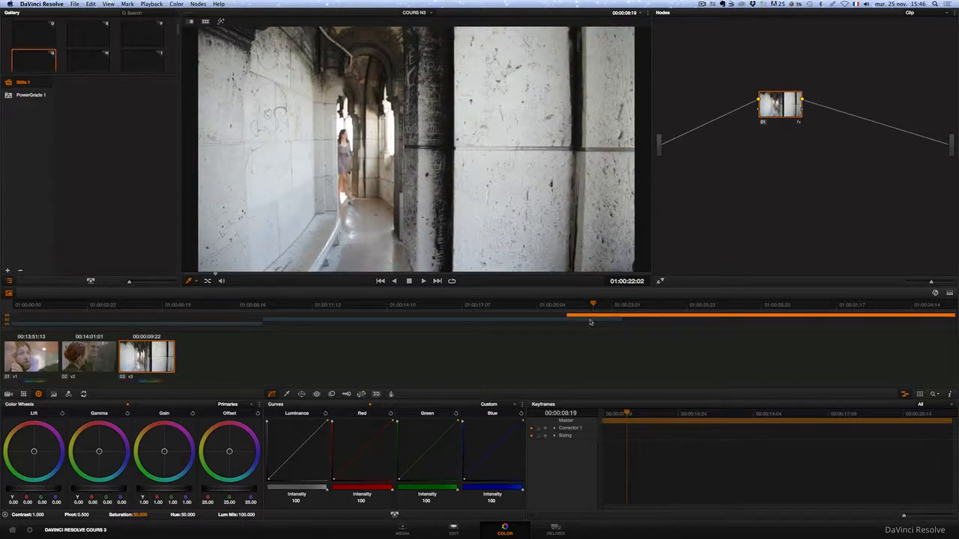
click(590, 322)
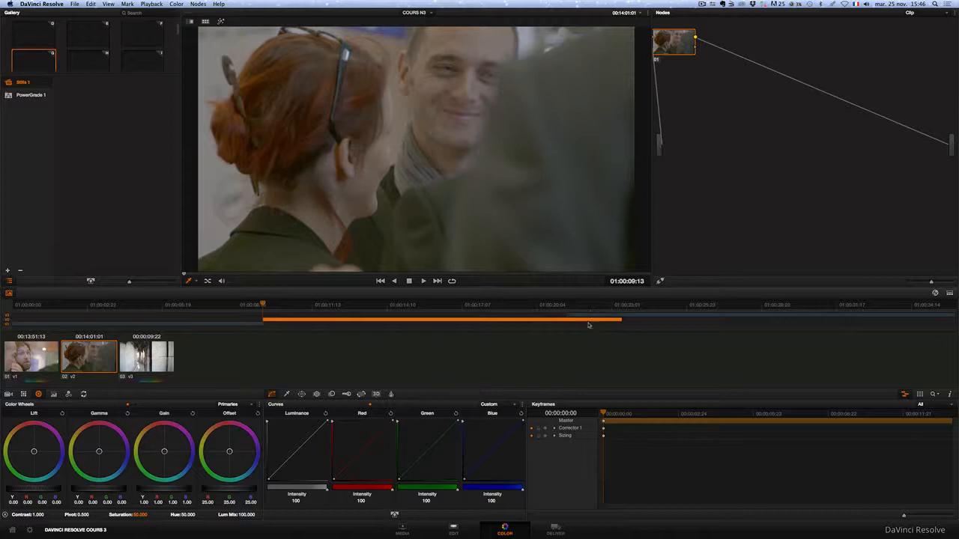
click(598, 307)
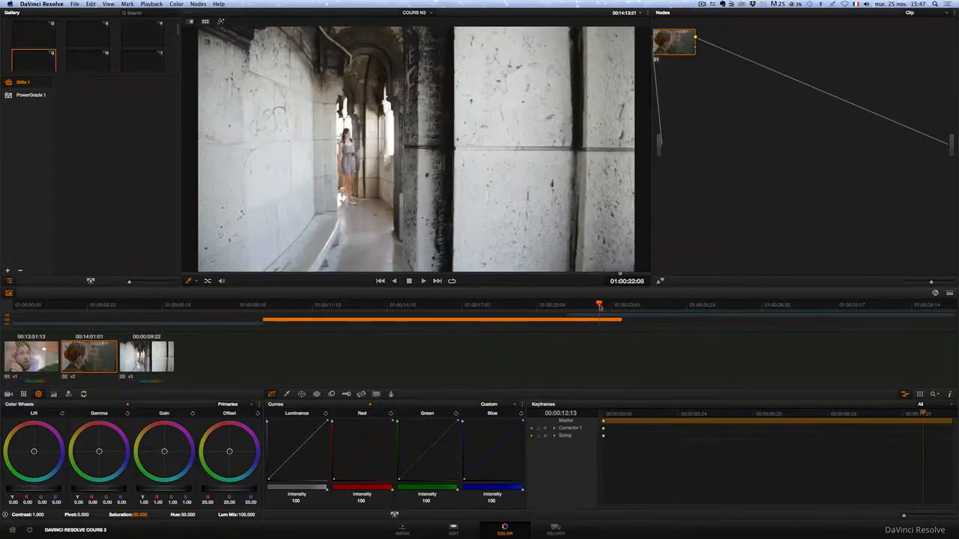
mouse_move(599, 307)
mouse_down()
mouse_move(614, 307)
mouse_move(587, 309)
mouse_up()
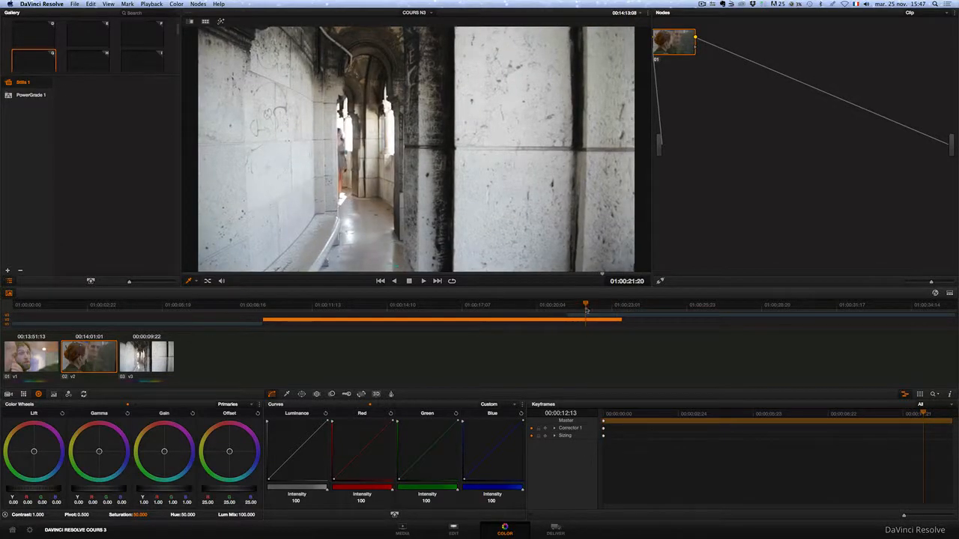
click(575, 323)
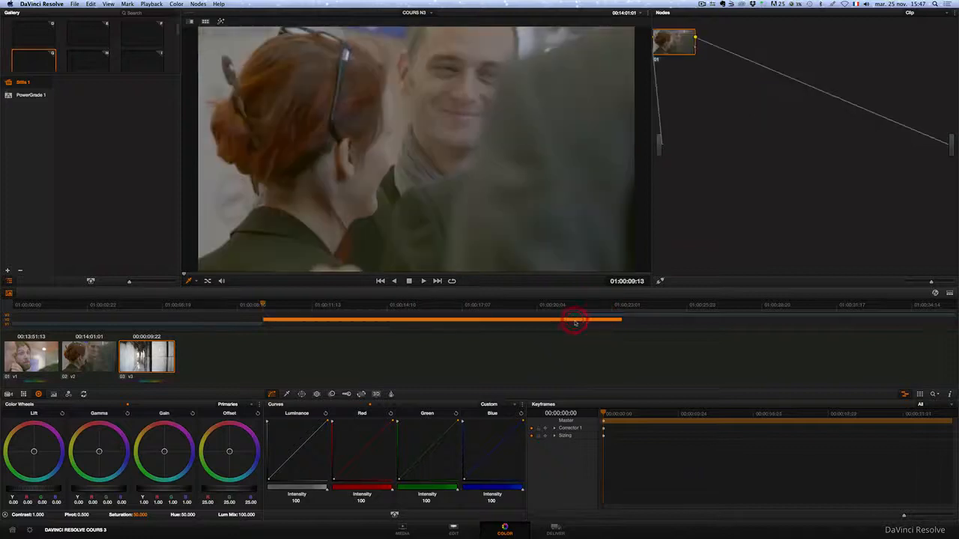
click(529, 305)
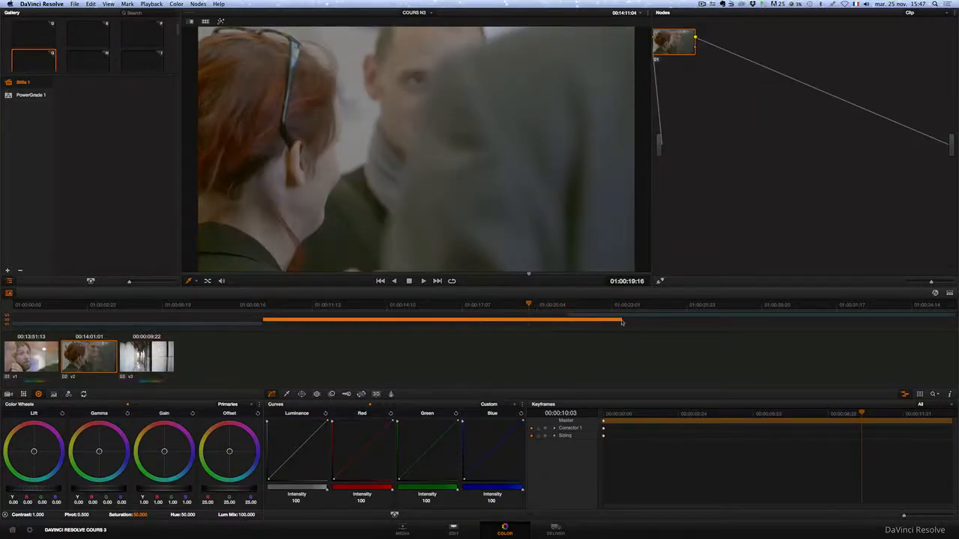
Select the corridor clip on V3 and move its corrector node closer to the input in the node graph
click(590, 313)
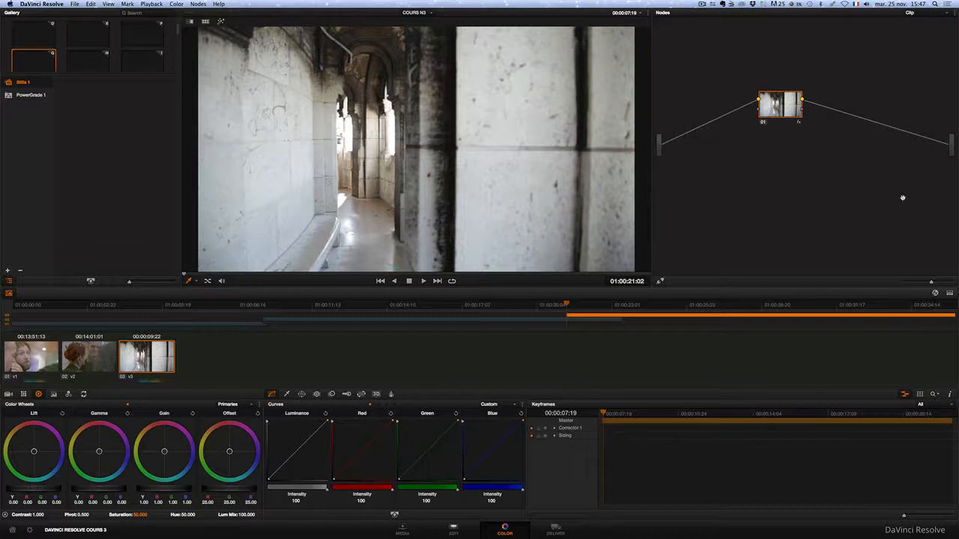
drag(799, 112, 763, 101)
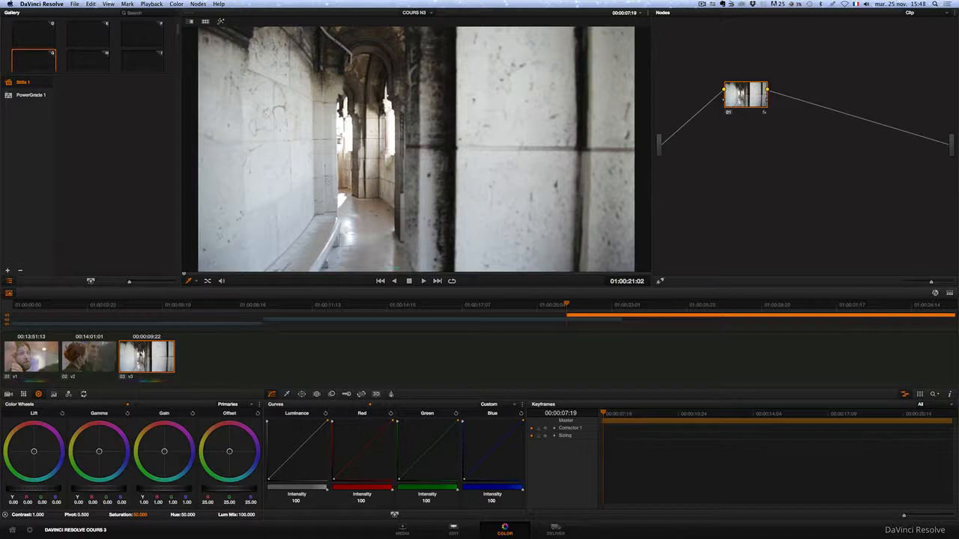
Browse the three clips' thumbnails and mini-timeline tracks to compare the image and node graph of each clip
click(84, 357)
click(25, 361)
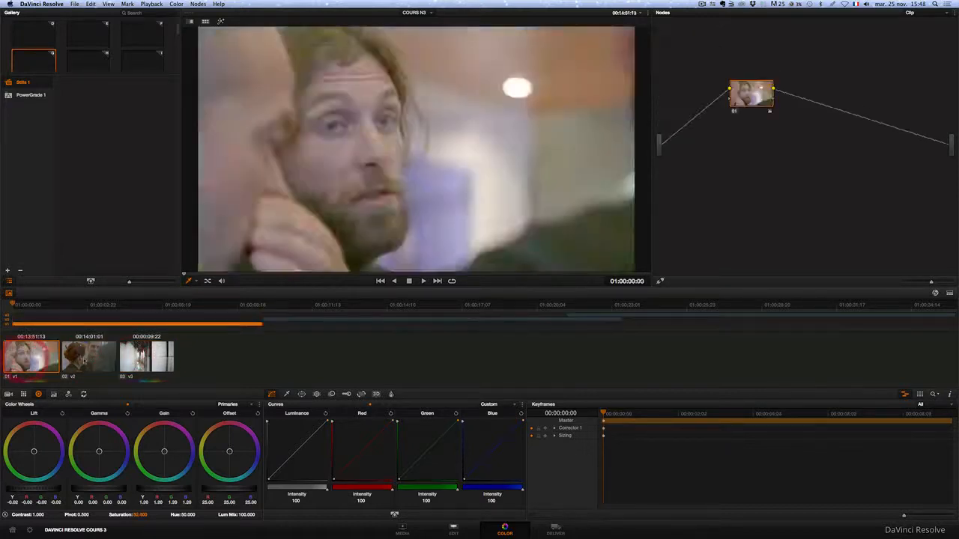
click(84, 359)
click(129, 357)
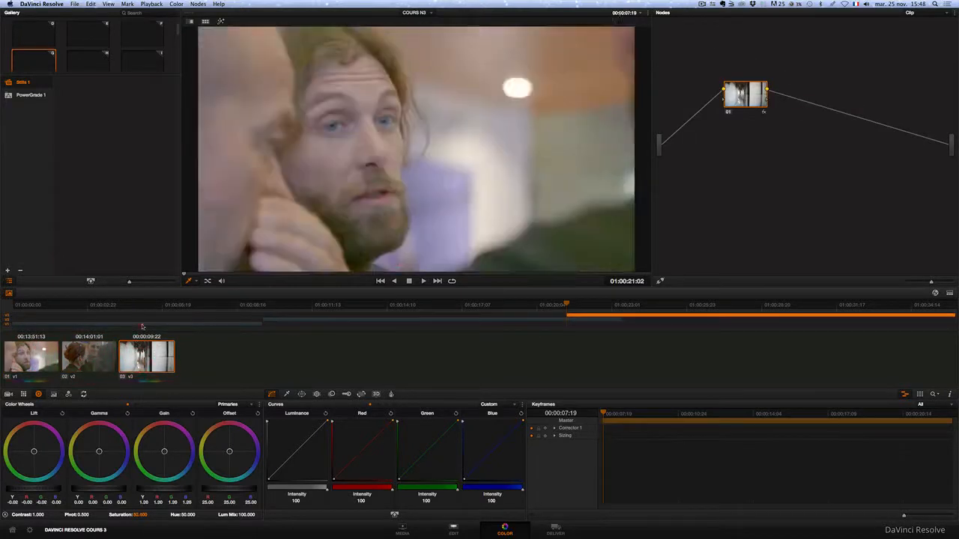
click(142, 325)
click(136, 357)
click(86, 358)
click(30, 360)
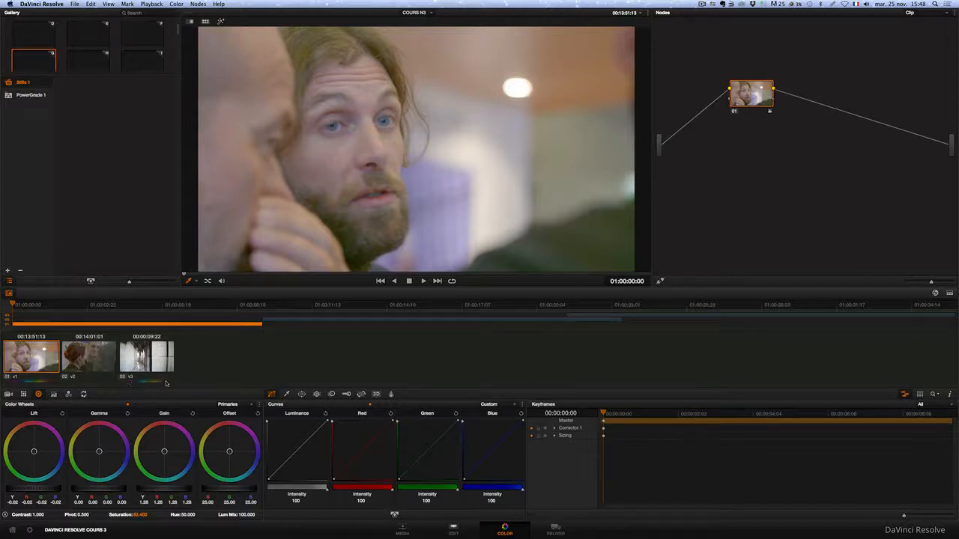
click(96, 360)
click(147, 358)
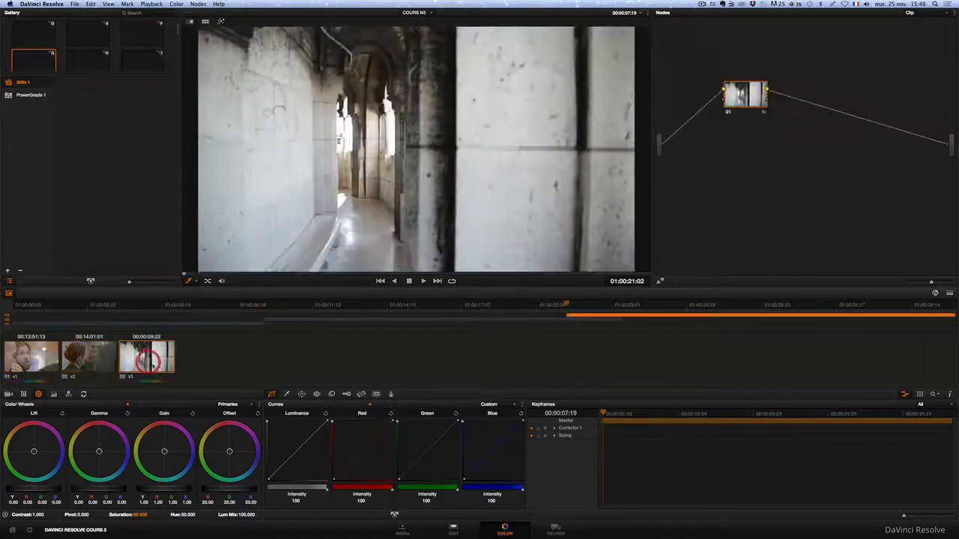
Select the second clip and move its node from the corner to the middle of the node graph
click(99, 360)
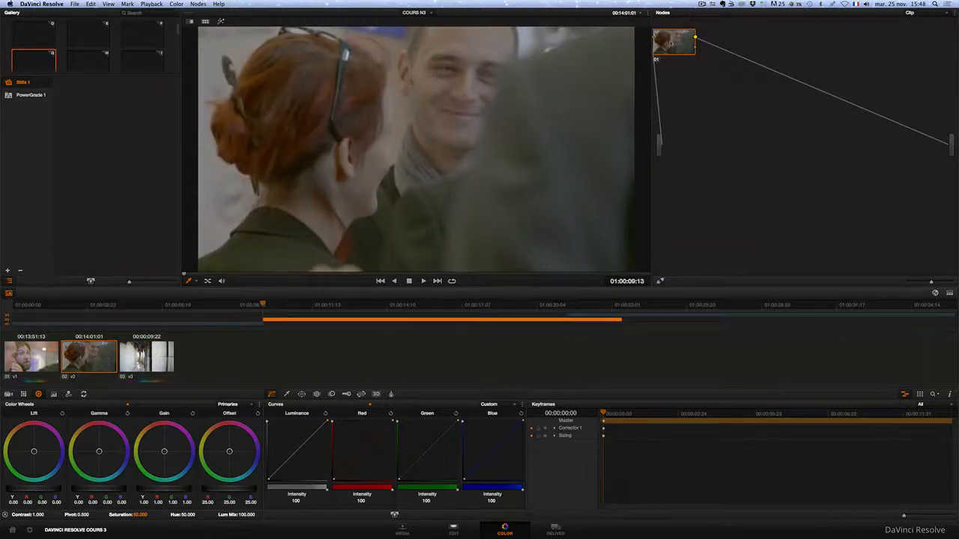
drag(662, 39, 788, 96)
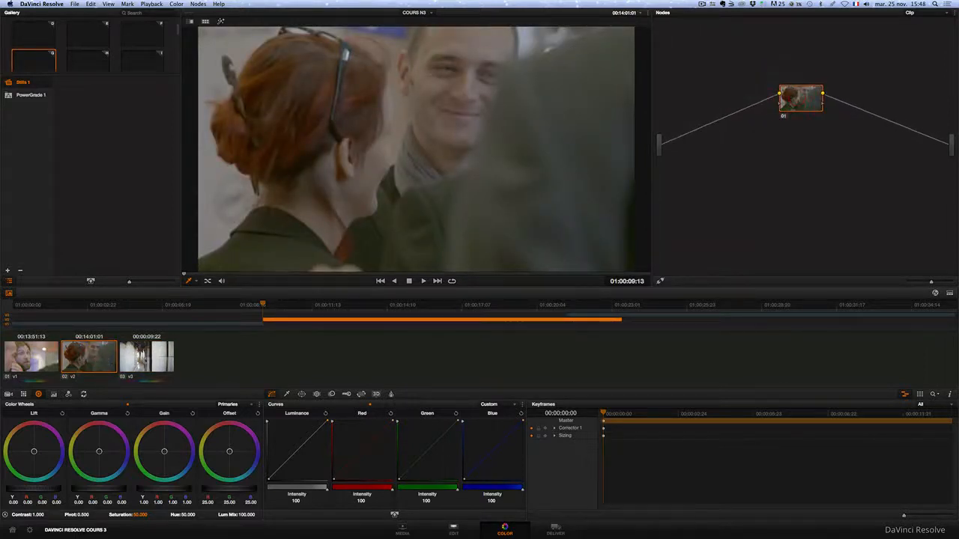
Return to the third clip, nudge its node slightly and scrub its keyframe timeline back to the clip's start
click(147, 359)
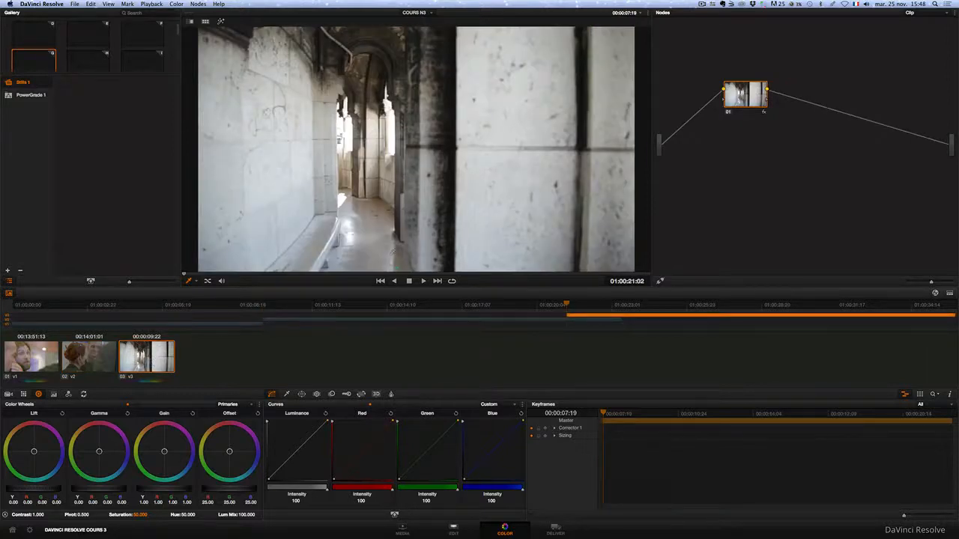
mouse_move(758, 100)
mouse_down()
mouse_move(736, 89)
mouse_move(756, 96)
mouse_up()
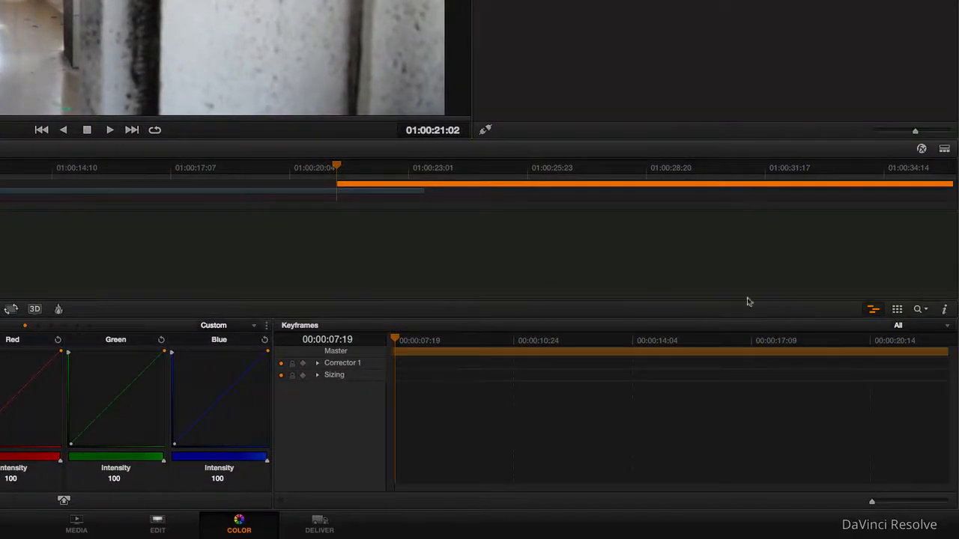
drag(442, 339, 393, 360)
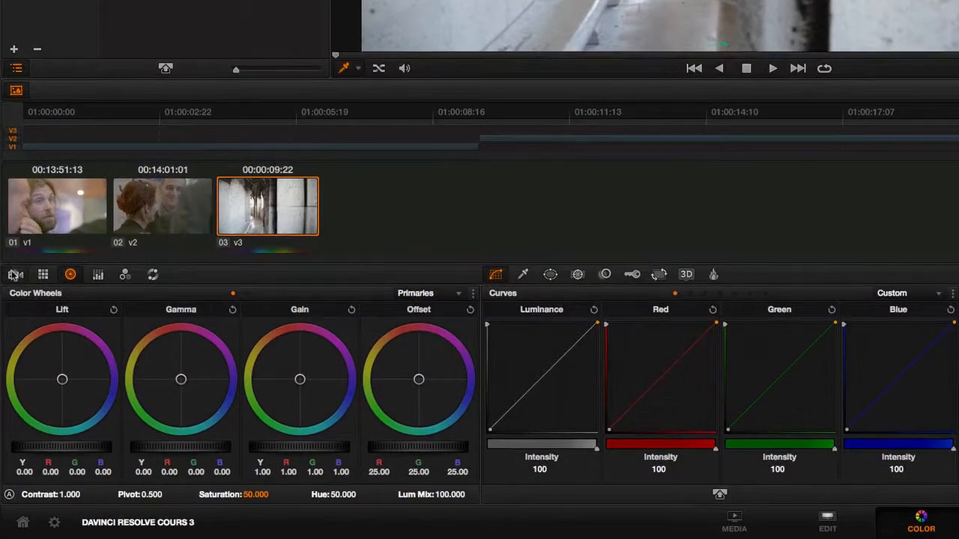
Open the Camera Raw settings and inspect their availability for the third clip and the first clip
click(15, 277)
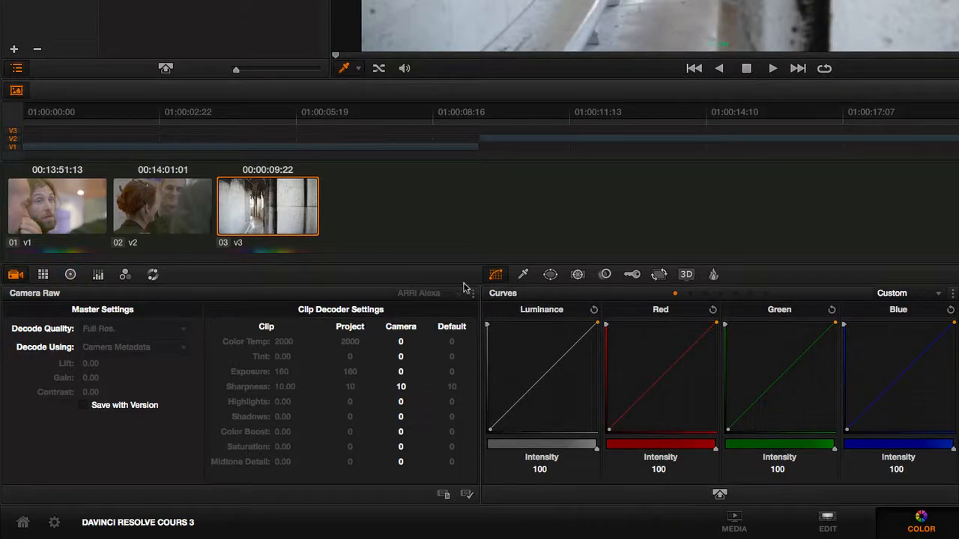
click(412, 293)
click(57, 217)
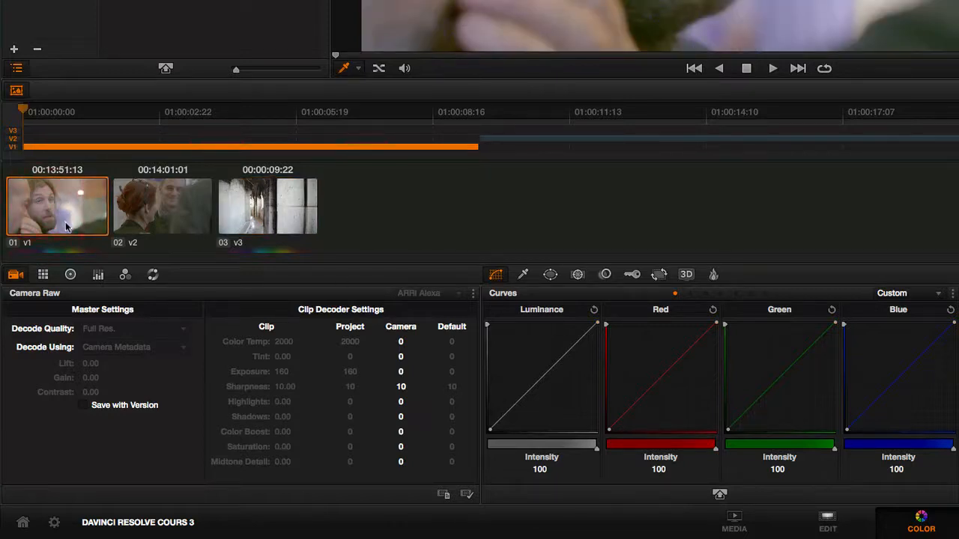
Compare the Camera Raw settings of the second and first clips, finishing with the third clip selected
click(168, 217)
click(57, 212)
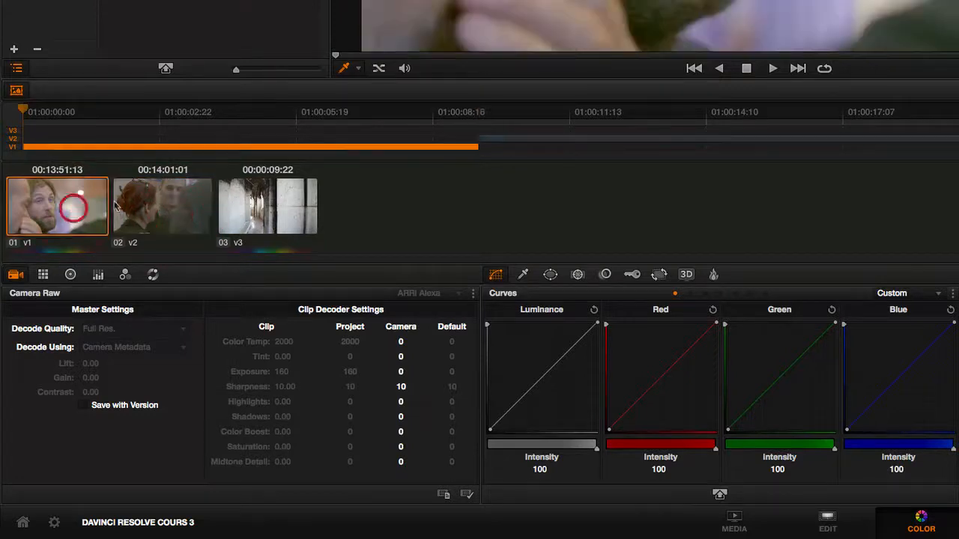
click(258, 214)
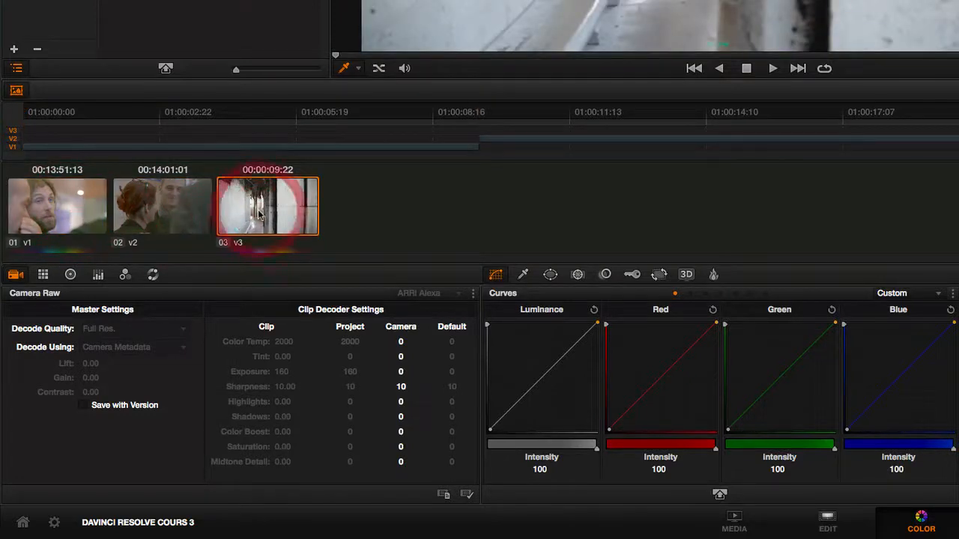
Open the Color Match controls for the third clip and examine the available chart types, keeping X-Rite ColorChecker
click(44, 275)
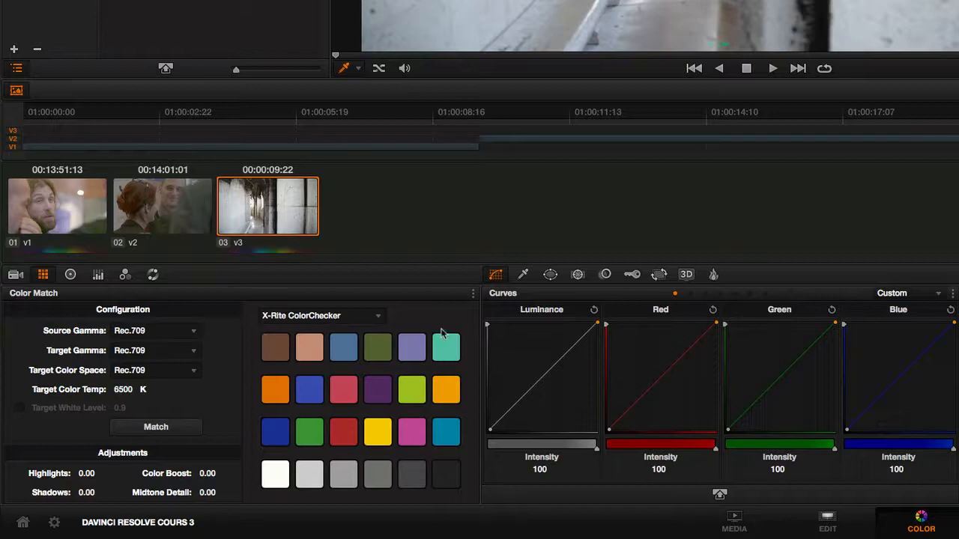
click(362, 358)
click(330, 317)
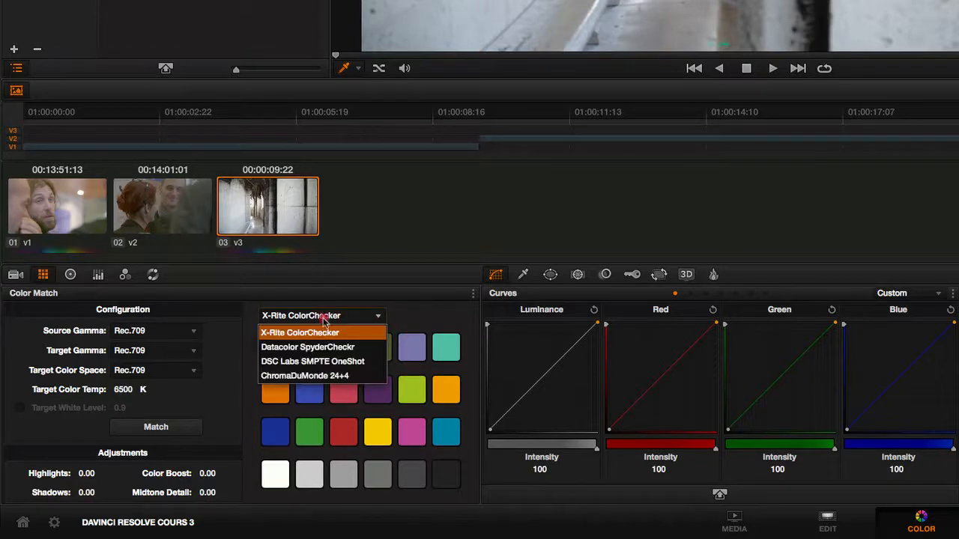
click(323, 330)
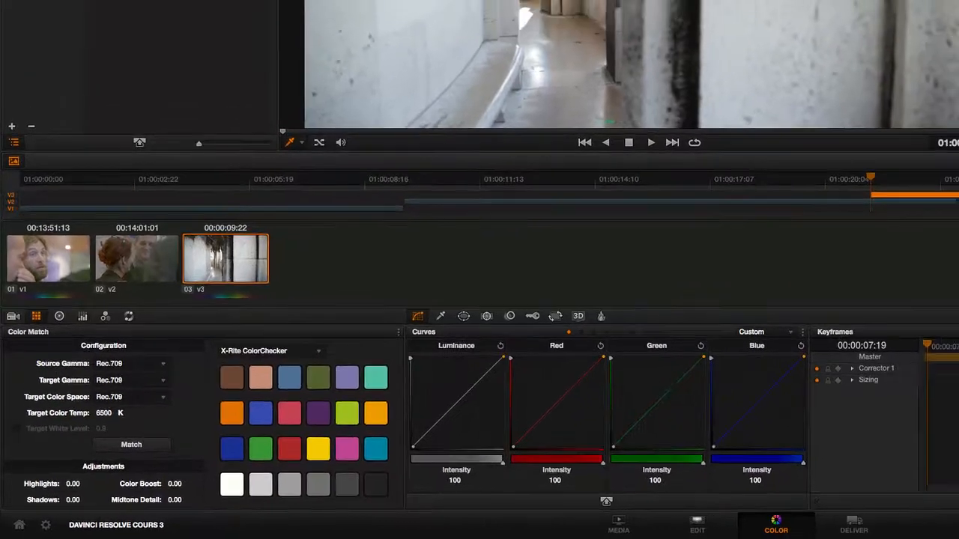
click(566, 151)
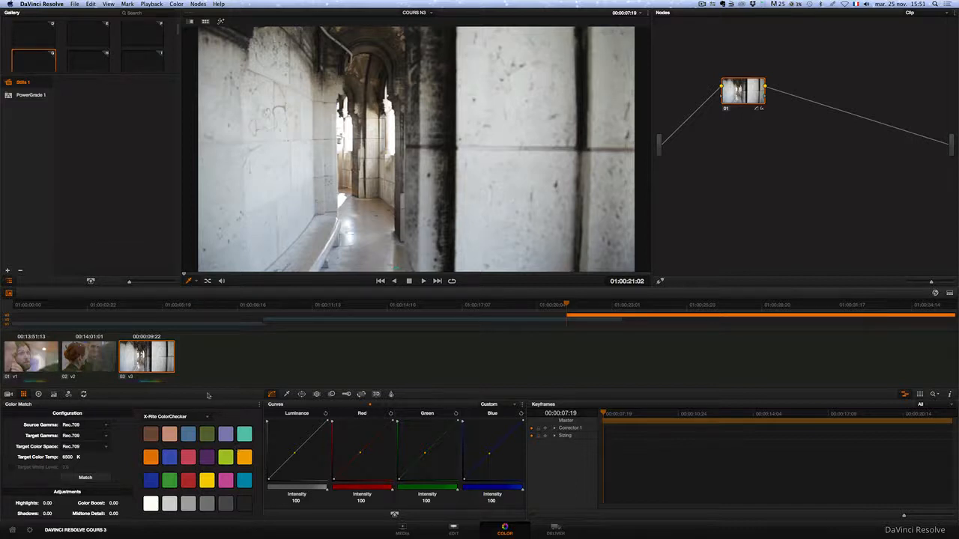
Preview the Datacolor SpyderCheckr, DSC Labs SMPTE OneShot and ChromaDuMonde 24+4 color charts, and return to X-Rite ColorChecker
click(207, 417)
click(190, 434)
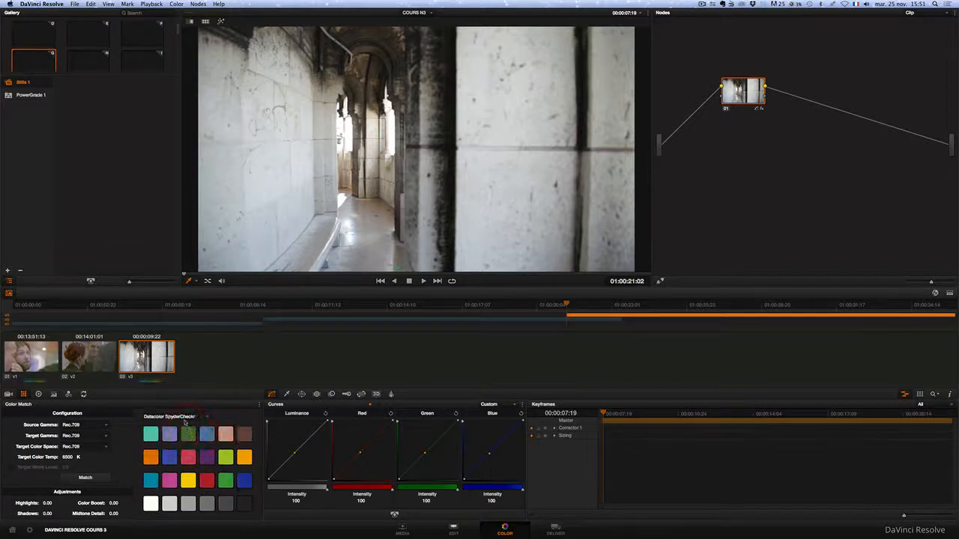
click(184, 417)
click(177, 432)
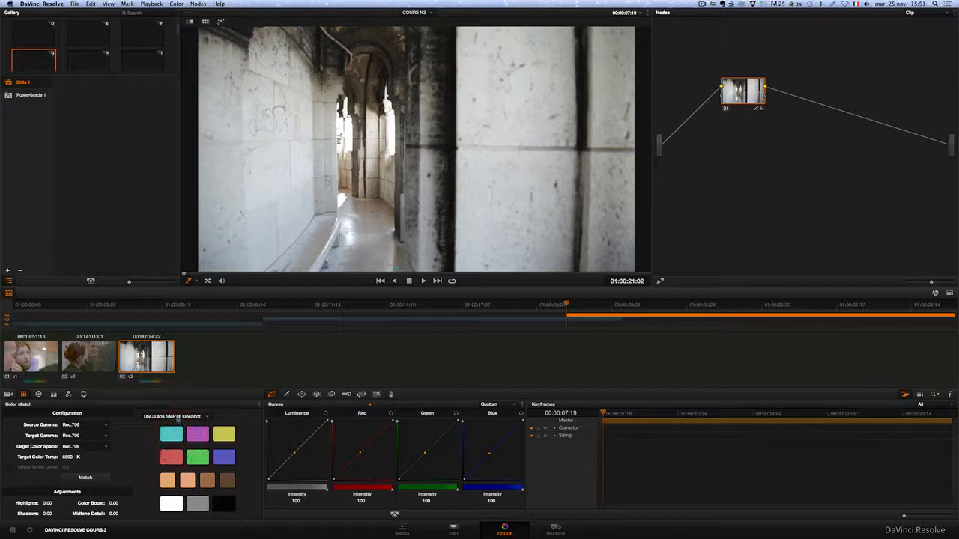
click(178, 416)
click(175, 425)
click(175, 418)
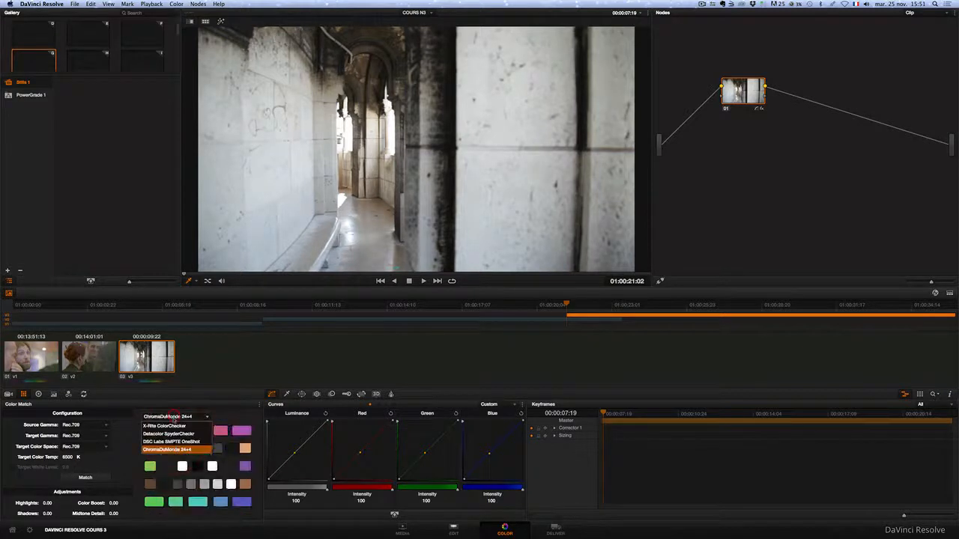
click(166, 425)
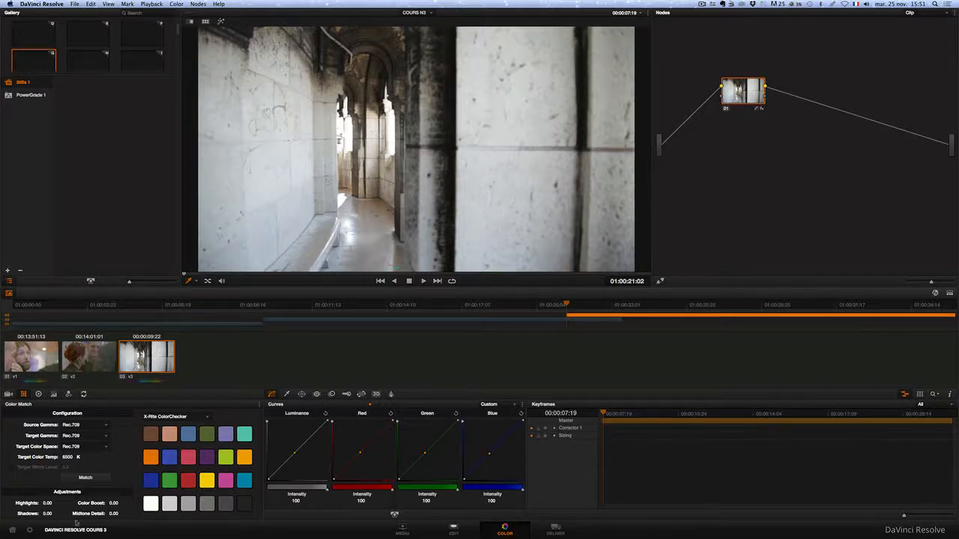
Overlay the Color Chart grid on the third clip's image and reshape its four corners into a smaller skewed quadrilateral over the pale wall beside the passage
click(259, 405)
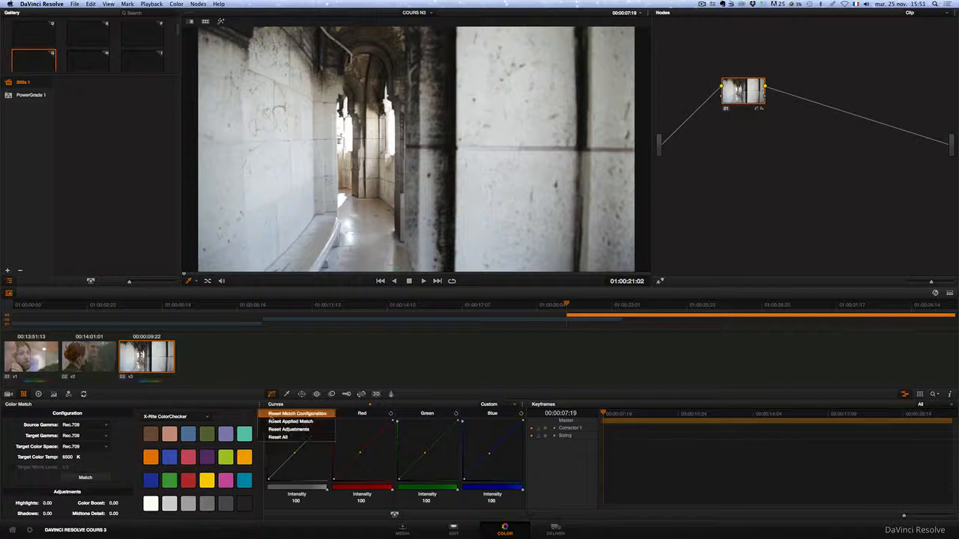
click(191, 282)
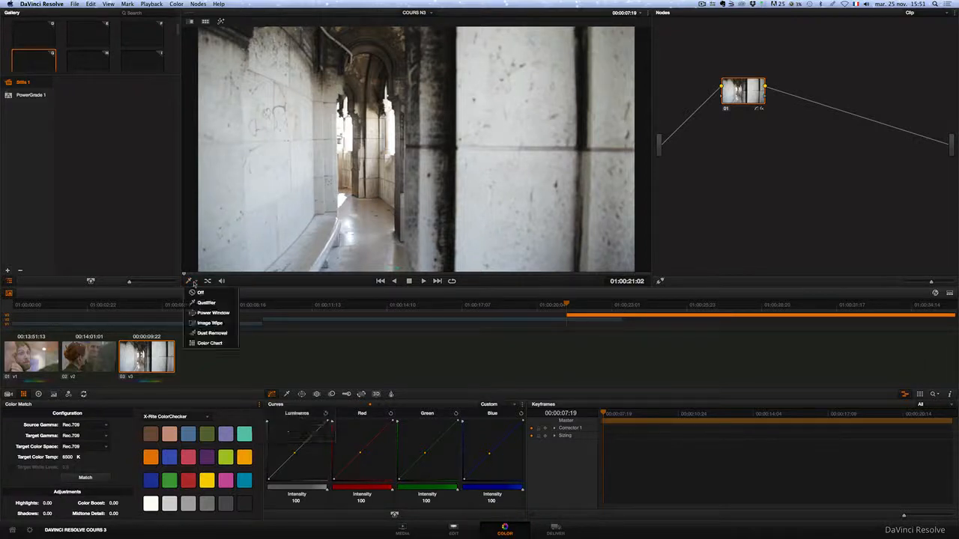
click(209, 343)
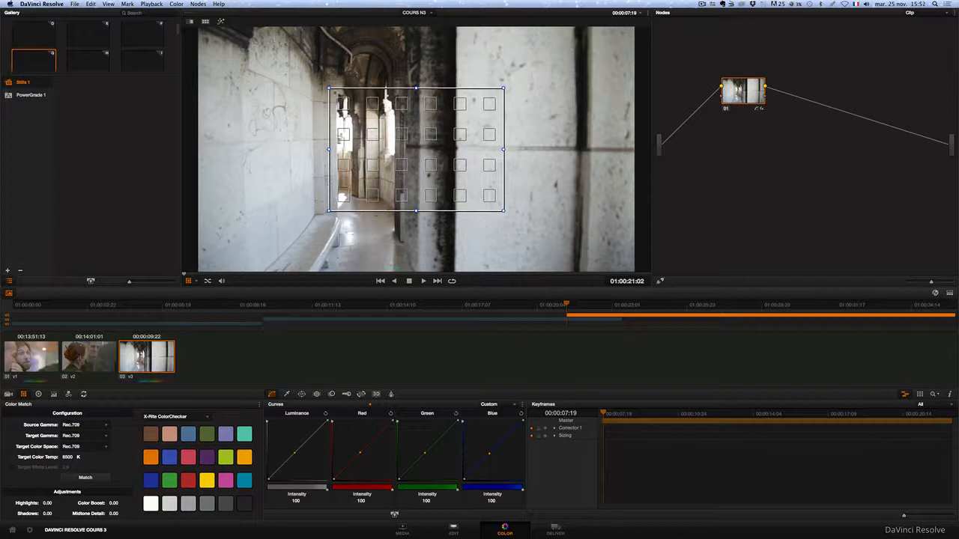
drag(329, 88, 275, 134)
drag(329, 210, 252, 229)
drag(501, 211, 350, 228)
drag(503, 87, 360, 155)
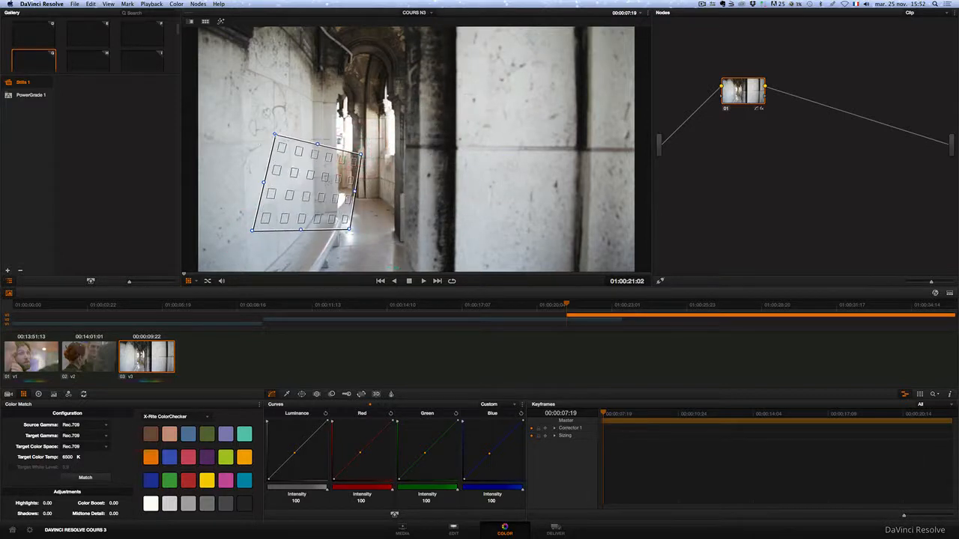
mouse_move(275, 135)
mouse_down()
mouse_move(255, 168)
mouse_move(260, 160)
mouse_up()
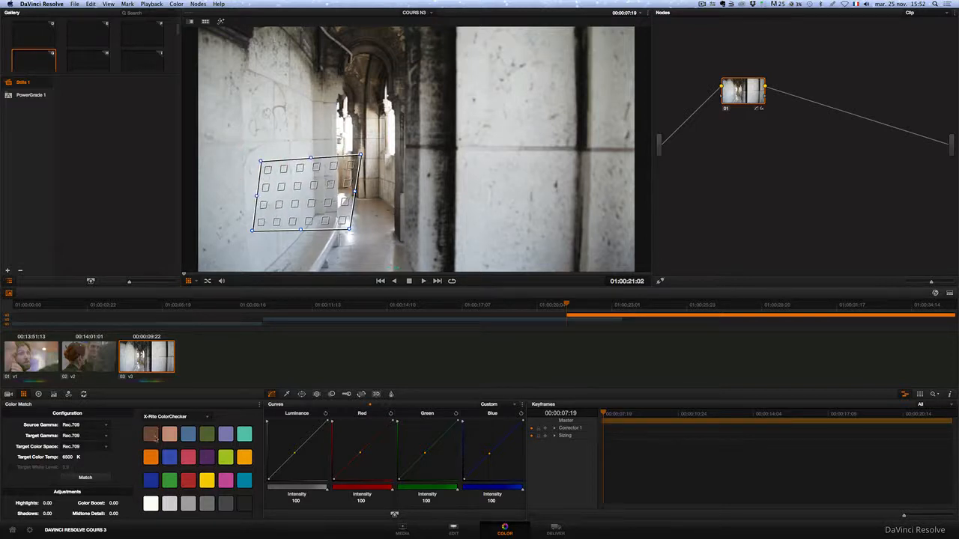
Switch the color chart to Datacolor SpyderCheckr and back to X-Rite ColorChecker
click(171, 418)
click(185, 432)
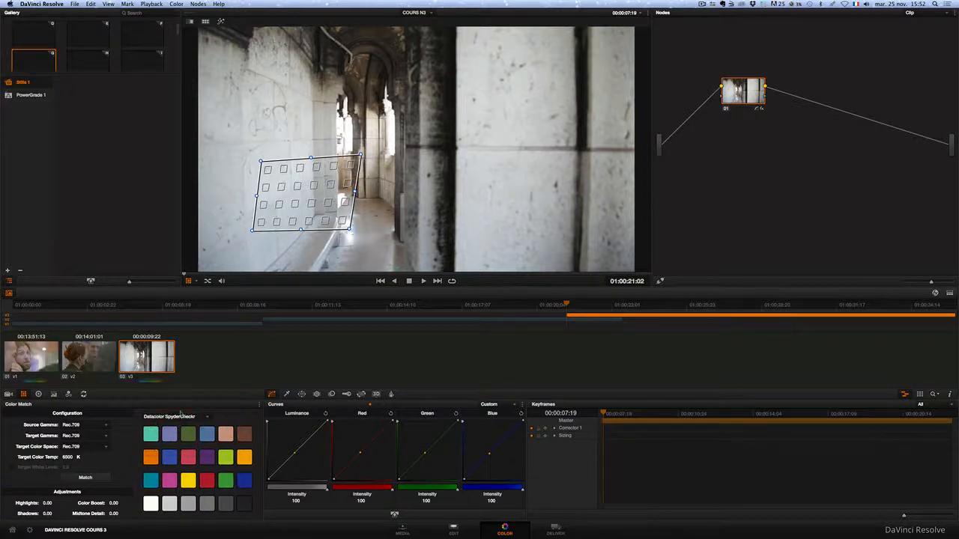
click(180, 416)
click(172, 426)
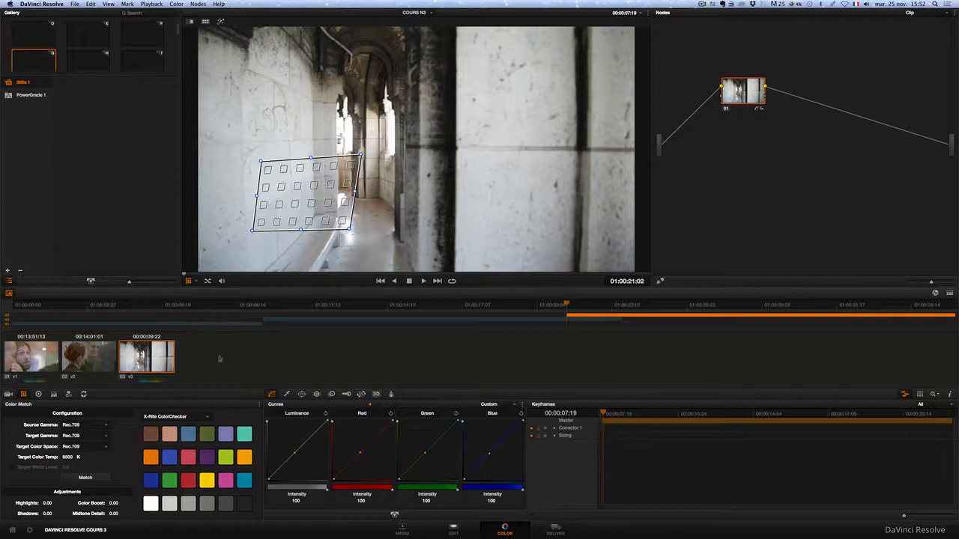
Set the viewer's on-screen control to Off to hide the color chart grid
click(193, 281)
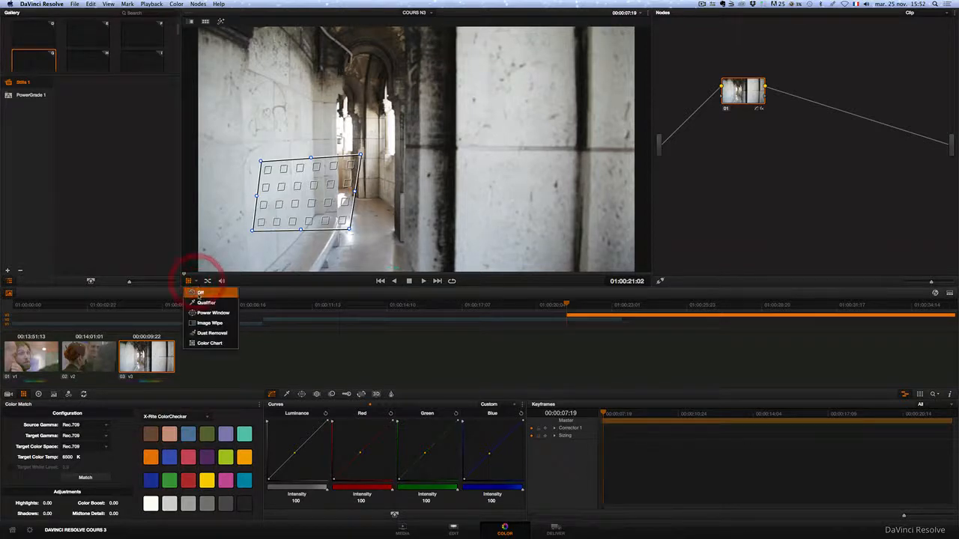
click(200, 293)
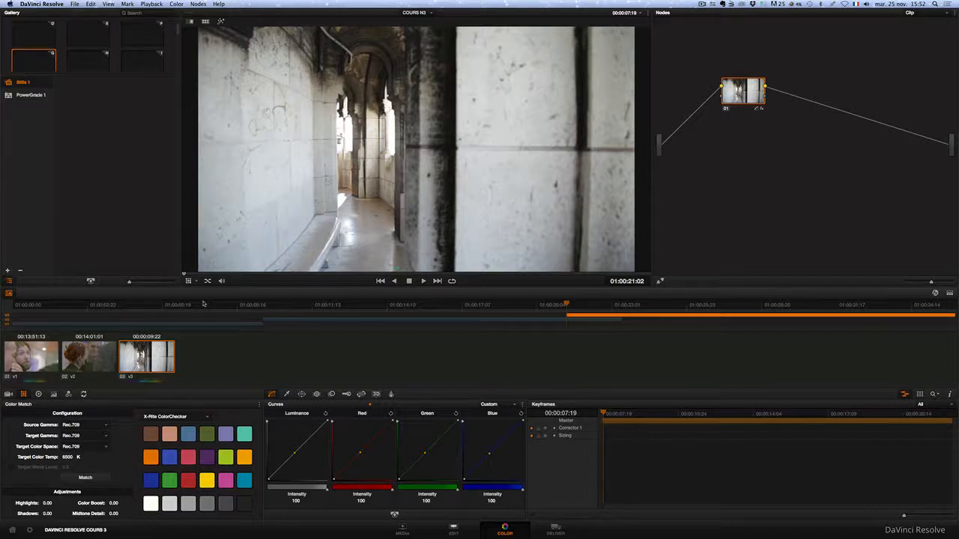
Open the Color Wheels, view their Log mode and return them to Primaries mode
click(38, 395)
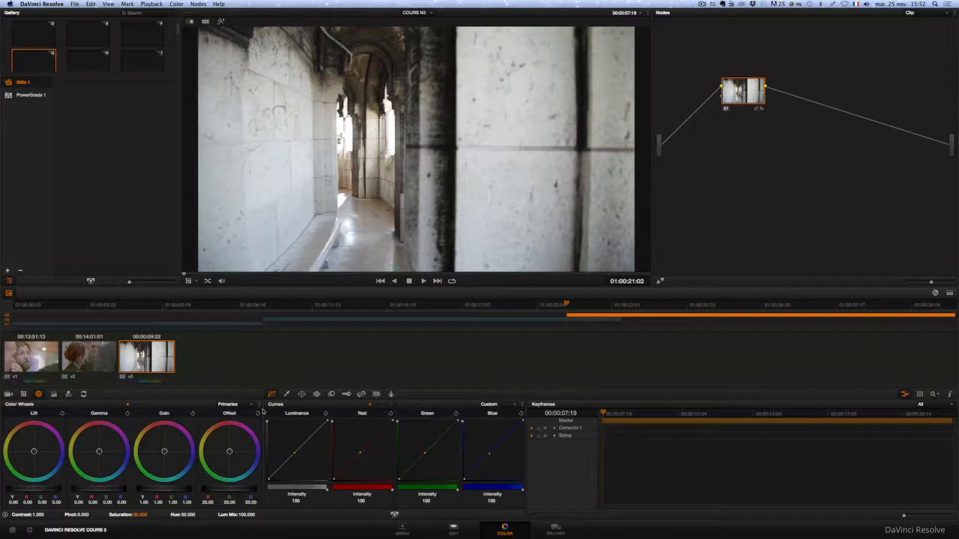
click(236, 405)
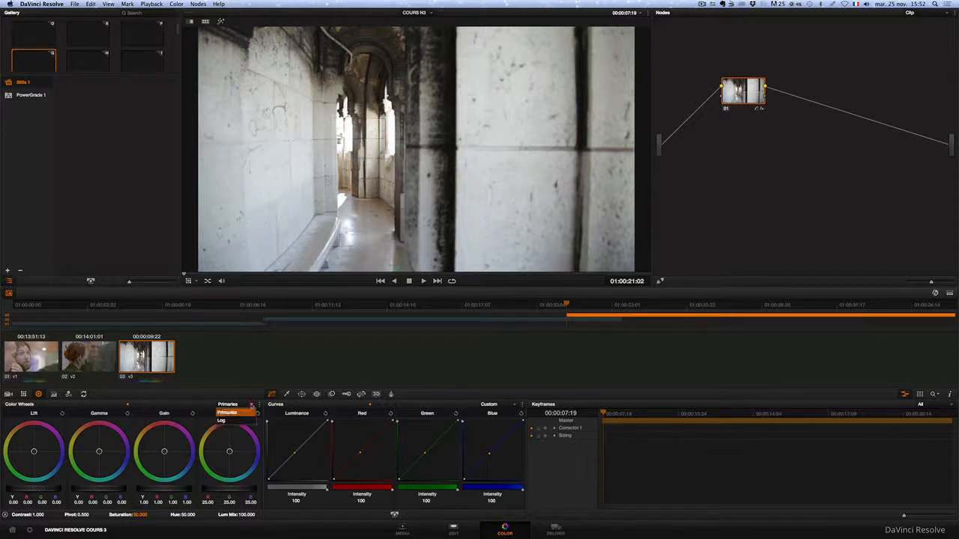
click(243, 422)
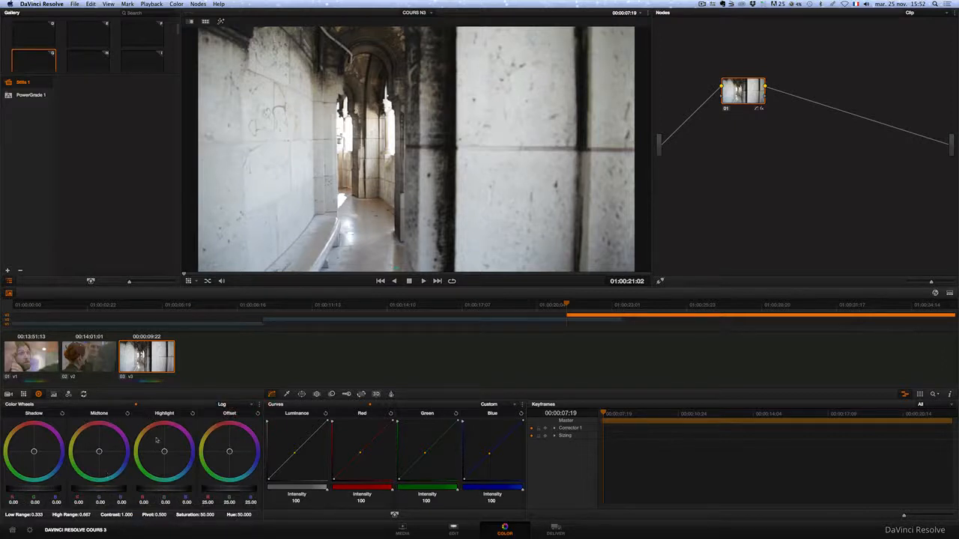
click(250, 405)
click(241, 414)
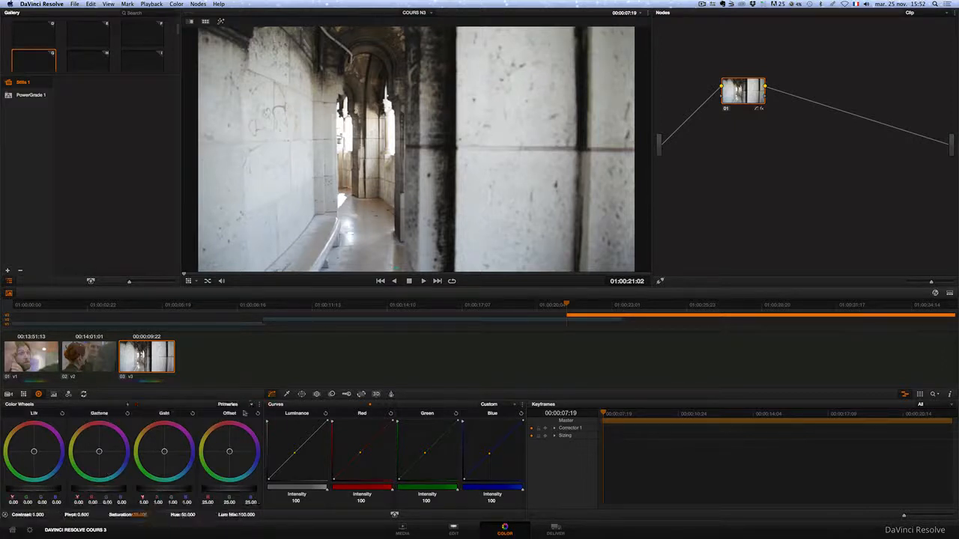
Open the Primaries bars, try shifting the Lift color channels, and reset Lift
click(53, 394)
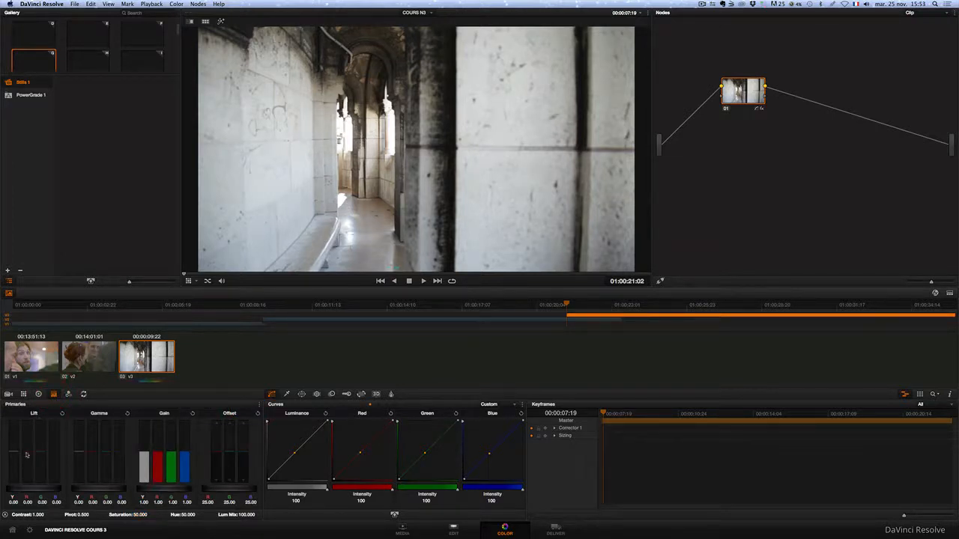
mouse_move(28, 458)
mouse_down()
mouse_move(27, 488)
mouse_move(33, 418)
mouse_move(30, 459)
mouse_move(48, 410)
mouse_move(48, 475)
mouse_move(42, 454)
mouse_up()
click(62, 414)
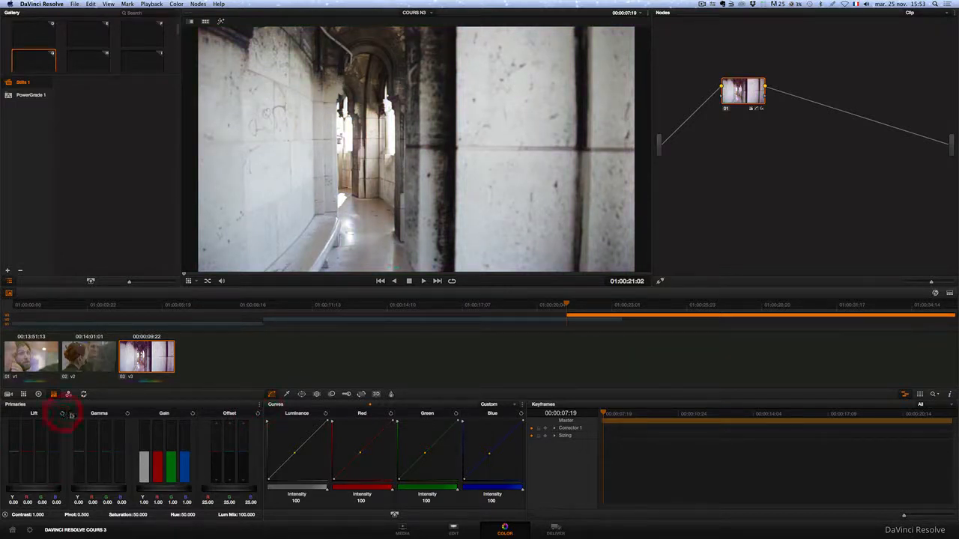
click(131, 413)
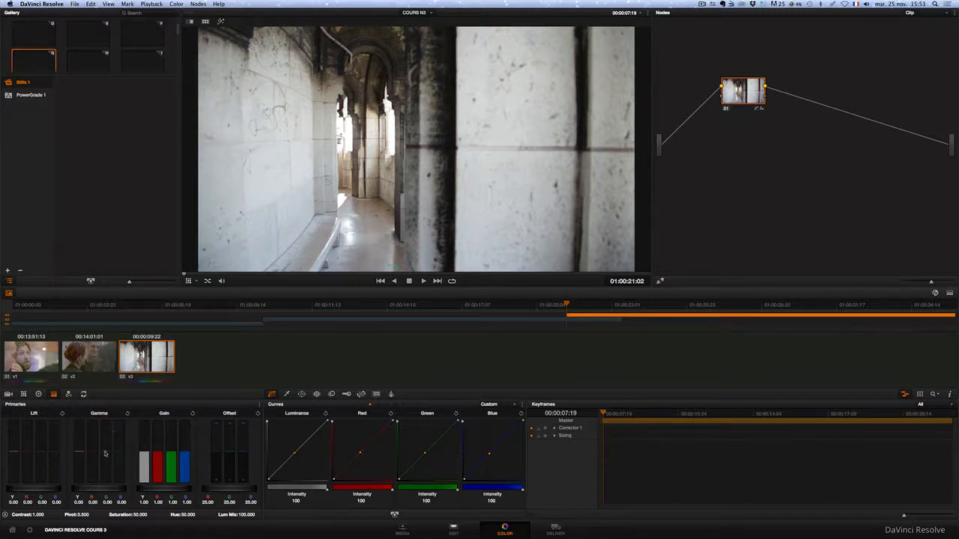
Try a Gamma shift with red lowered to -0.22, green raised and blue raised to 0.67, and reset Gamma
drag(102, 413, 94, 459)
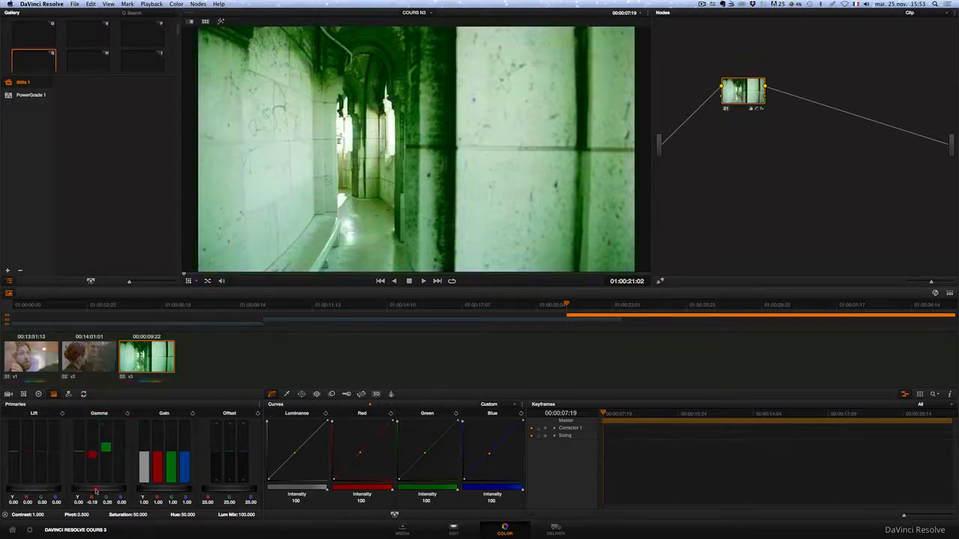
drag(96, 491, 122, 300)
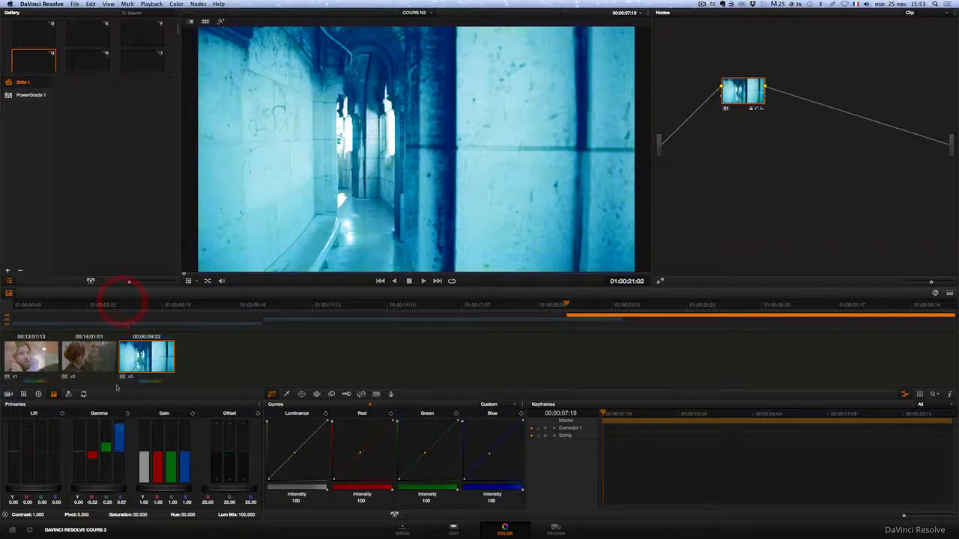
click(128, 415)
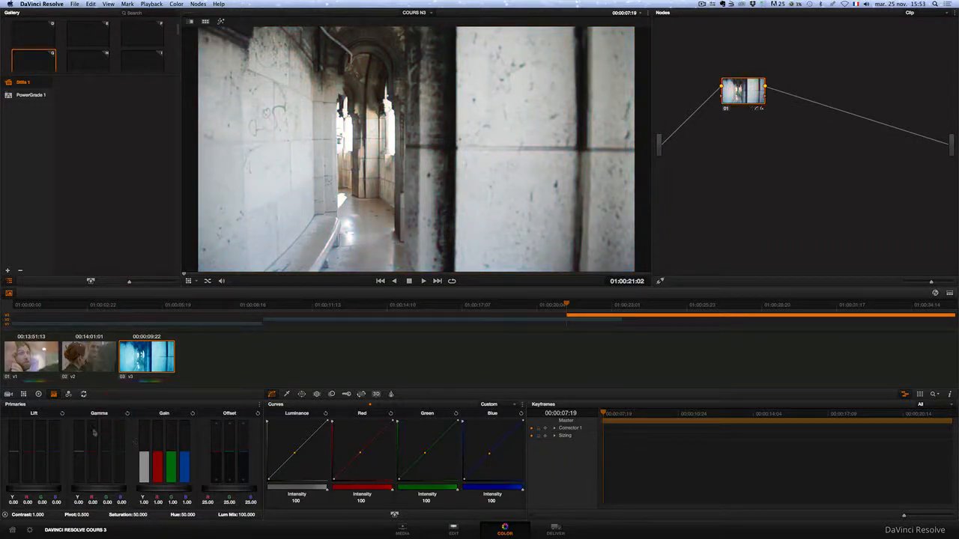
Try Gain at luminance 1.09, red 0.89 and blue 0.83, with the red Offset raised to 33.00
click(260, 405)
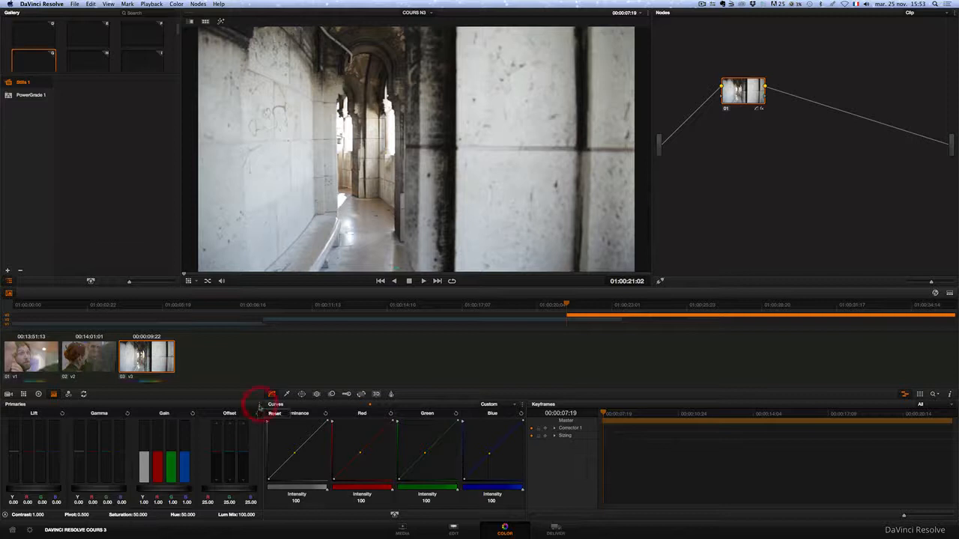
click(158, 441)
drag(157, 449, 189, 458)
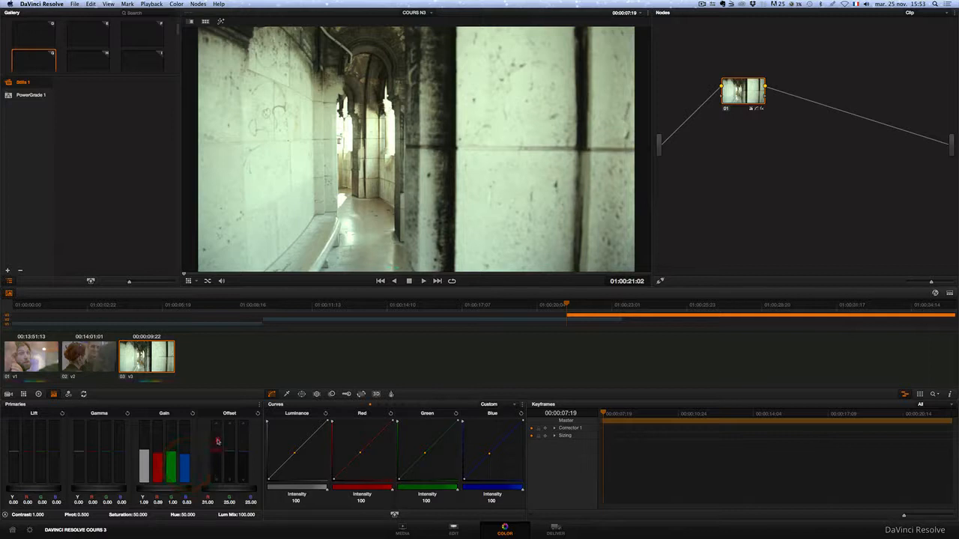
drag(217, 441, 216, 437)
Try Gamma at red -0.05, green 0.04, blue -0.11 and Lift at -0.16, 0.09, -0.04, 0.10, and reset all the primaries
drag(92, 461, 122, 472)
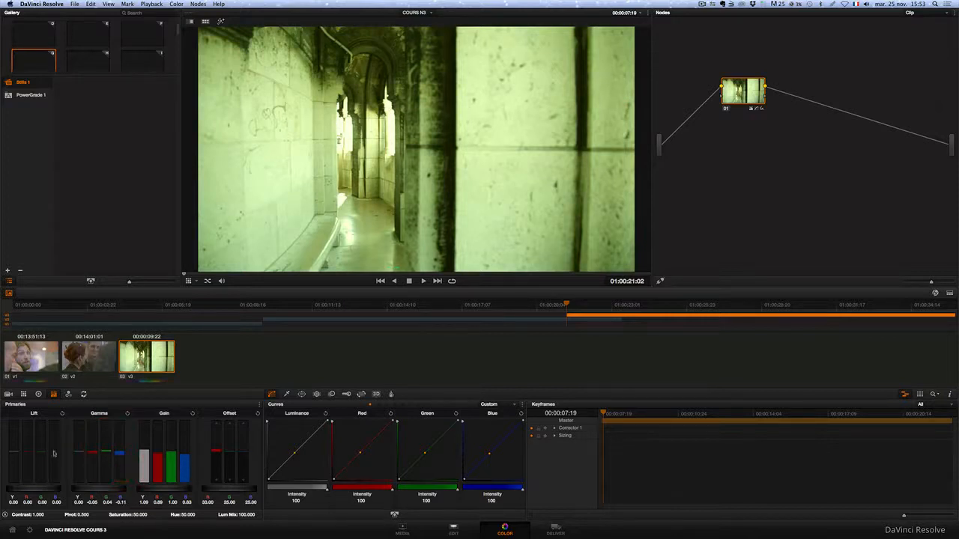
drag(55, 440, 13, 487)
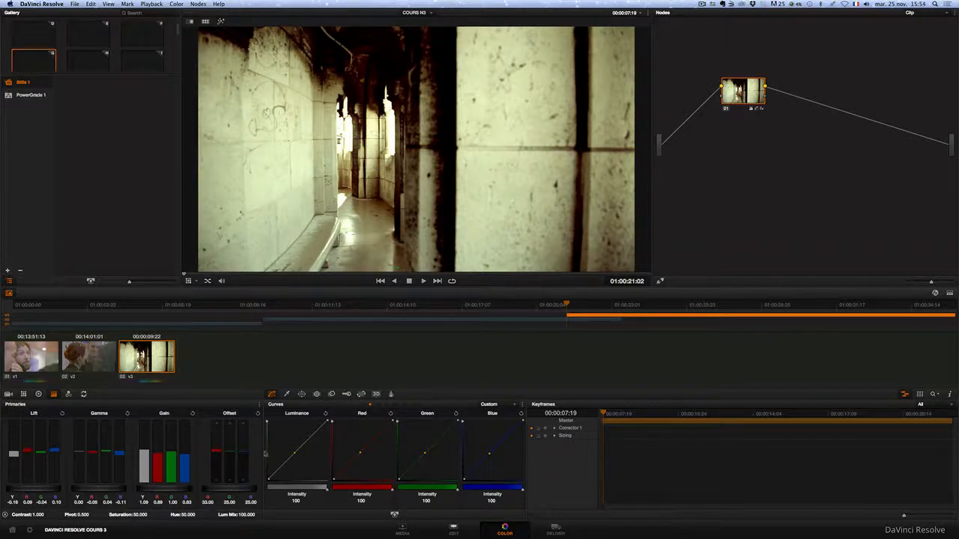
click(258, 409)
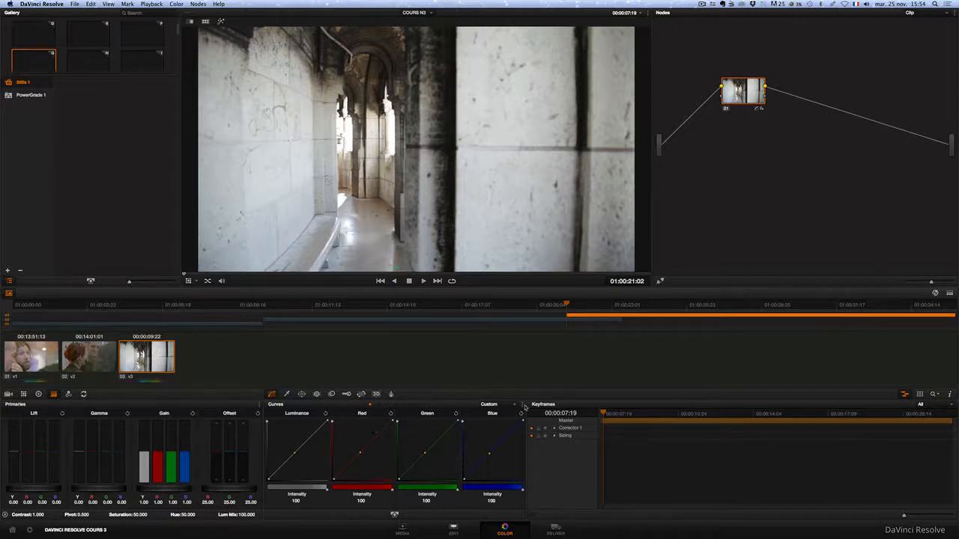
Reset all the custom curves to their default diagonals
click(524, 405)
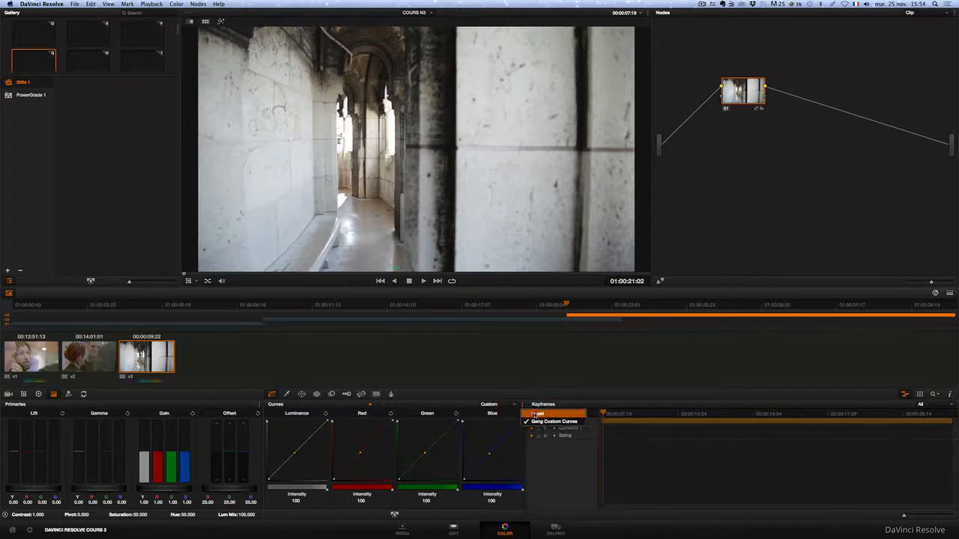
click(534, 415)
click(524, 405)
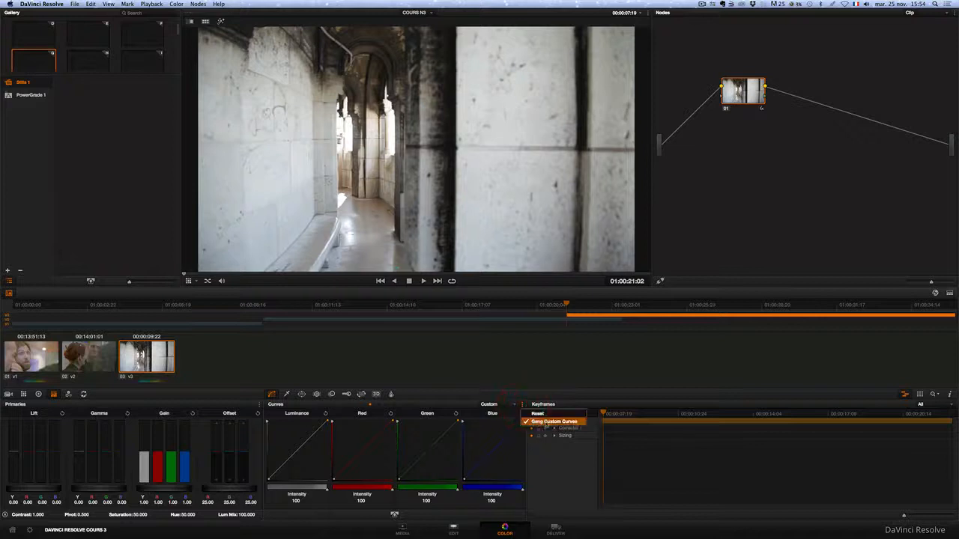
Try a contrast S-curve with Gang Custom Curves on, raising the Luminance highlights, lowering the shadows and adjusting the Red highlight point
click(315, 434)
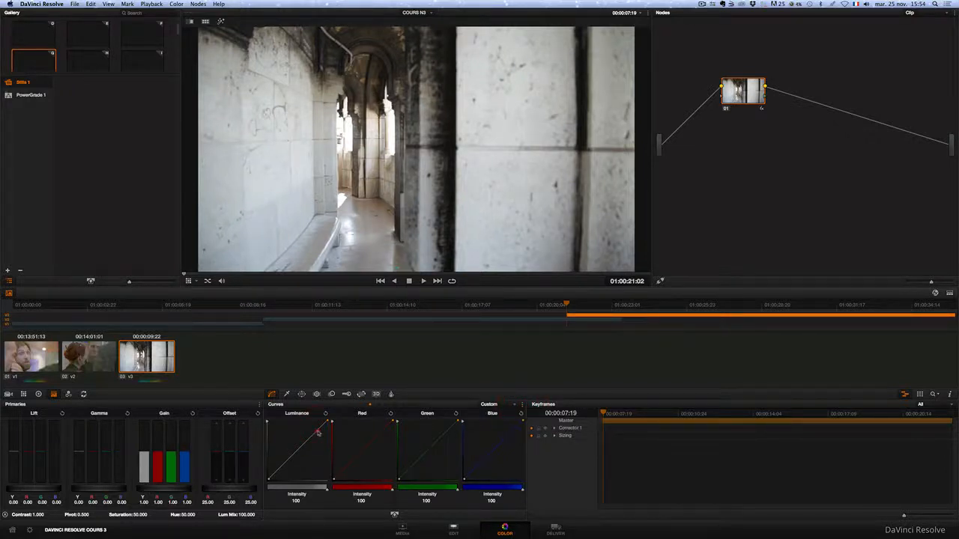
drag(317, 433, 314, 429)
drag(282, 466, 285, 471)
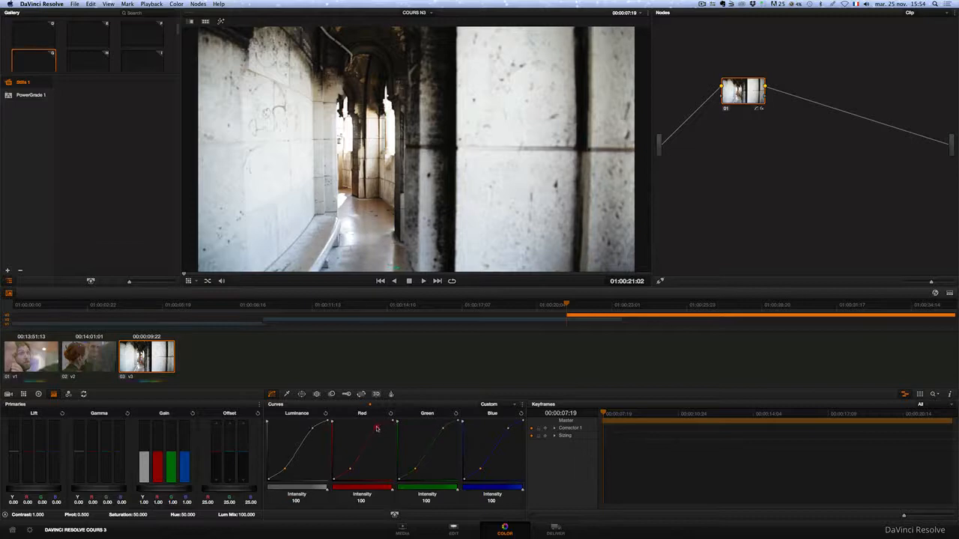
drag(377, 429, 376, 432)
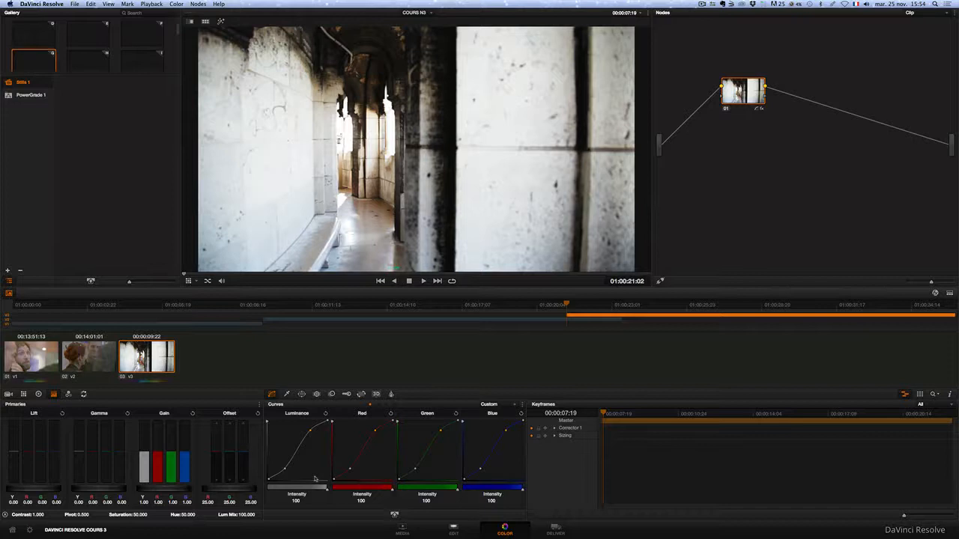
Turn off Gang Custom Curves, try adjusting the Luminance curve's highlights on their own, and reset all the curves
click(523, 406)
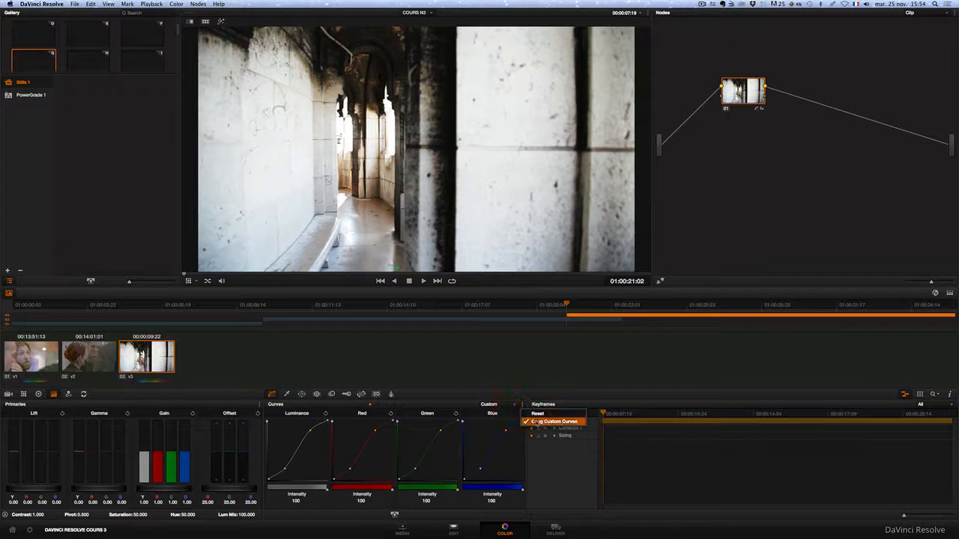
click(537, 422)
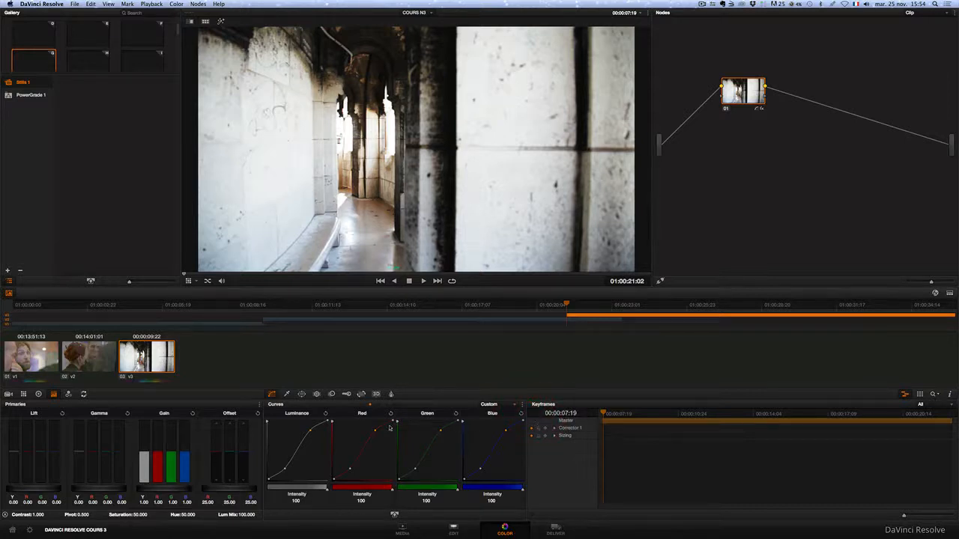
mouse_move(311, 431)
mouse_down()
mouse_move(321, 428)
mouse_move(310, 422)
mouse_move(322, 428)
mouse_up()
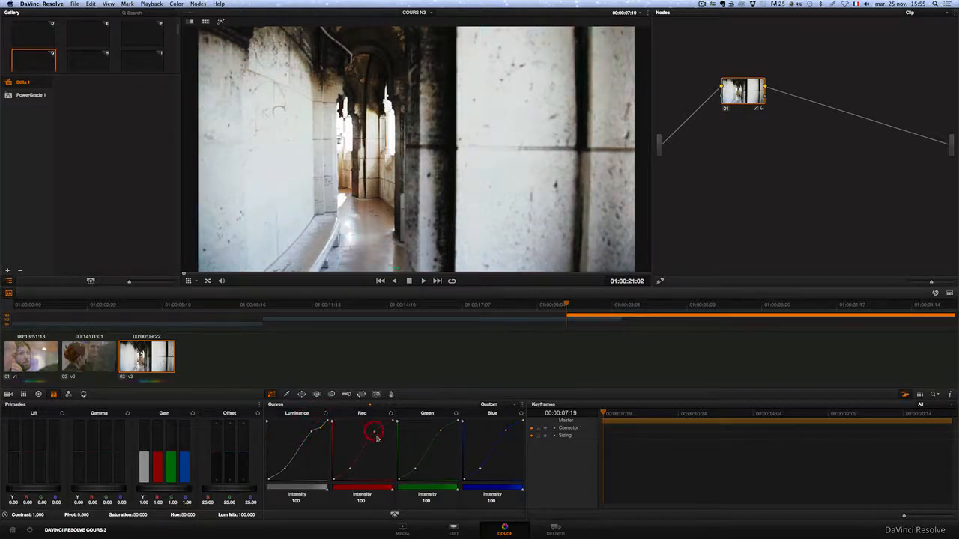
click(523, 405)
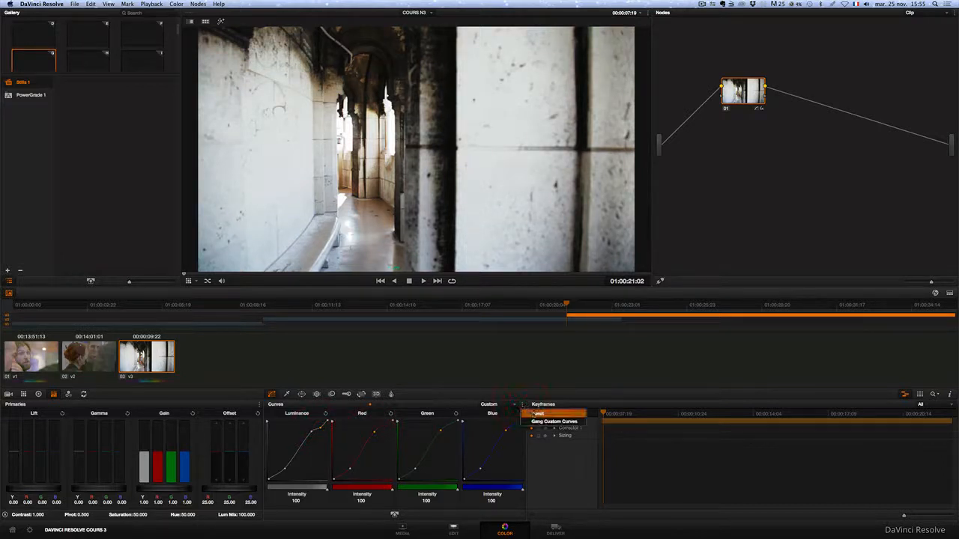
click(532, 414)
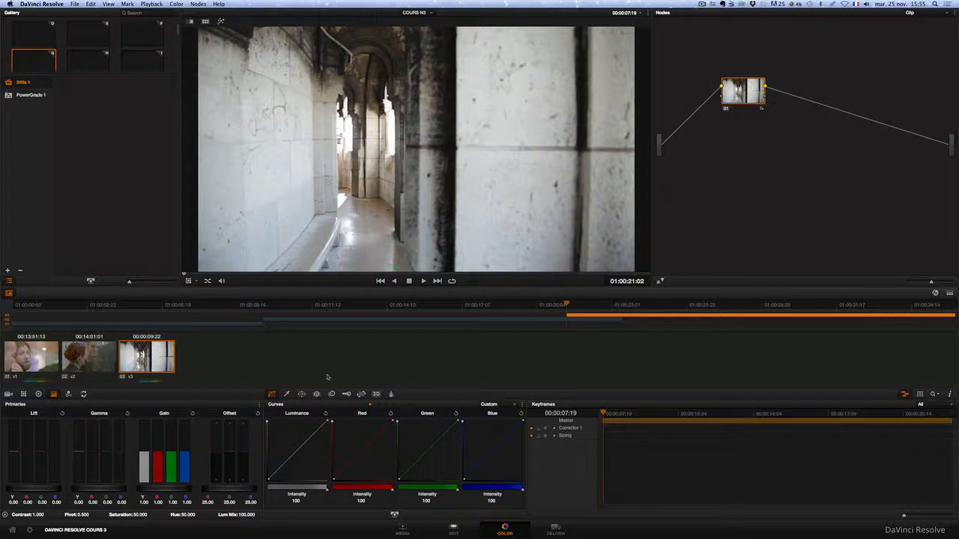
Sample a tone inside the corridor with the Qualifier, and compare the RGB and LUM modes before returning to HSL
click(287, 395)
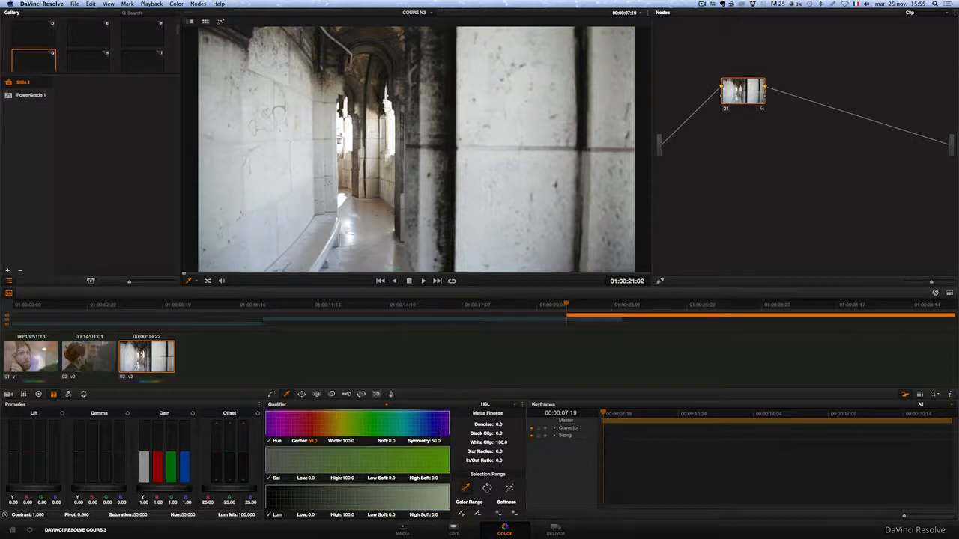
click(340, 163)
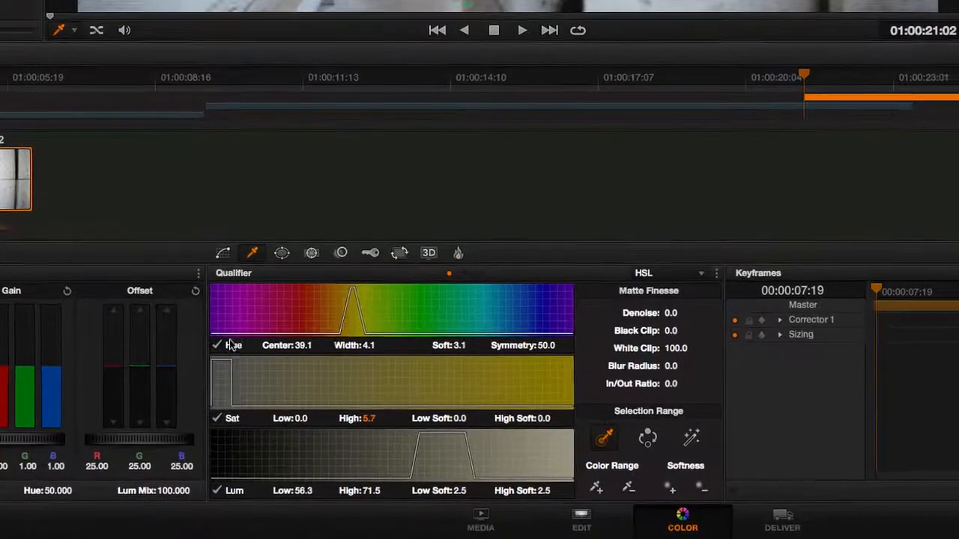
click(701, 274)
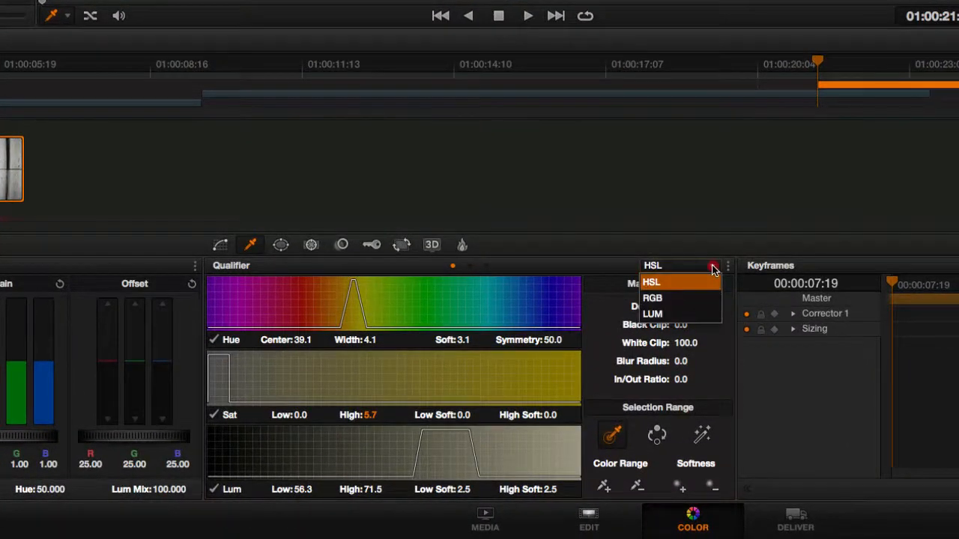
click(712, 298)
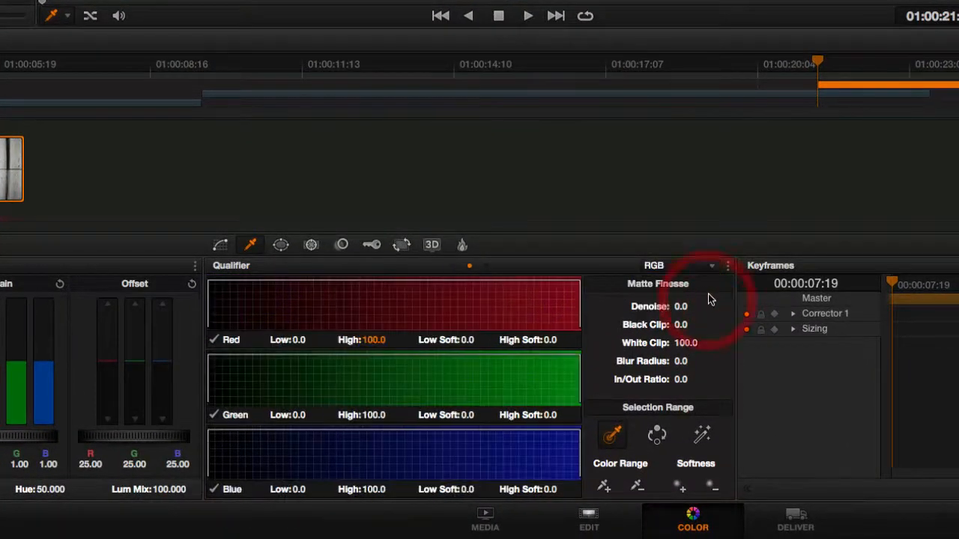
click(714, 272)
click(708, 314)
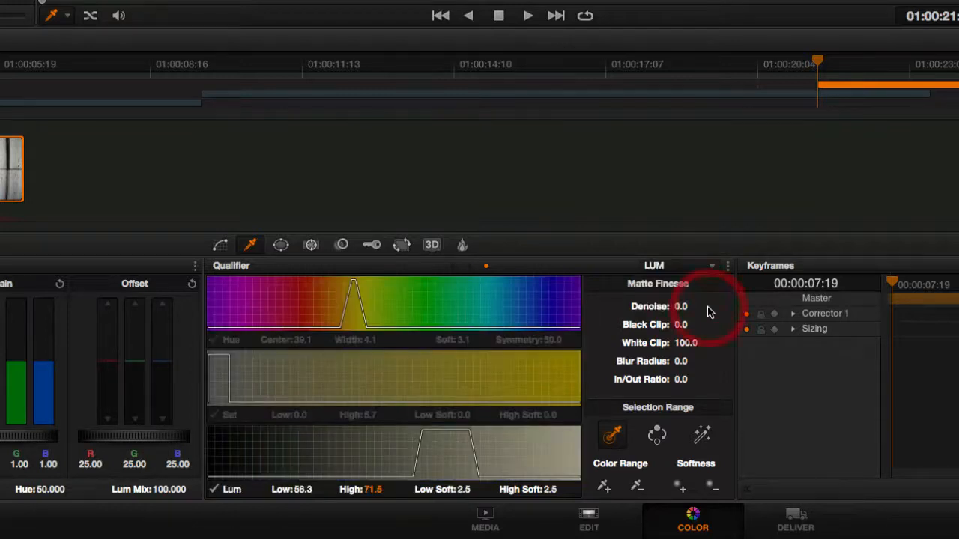
click(713, 274)
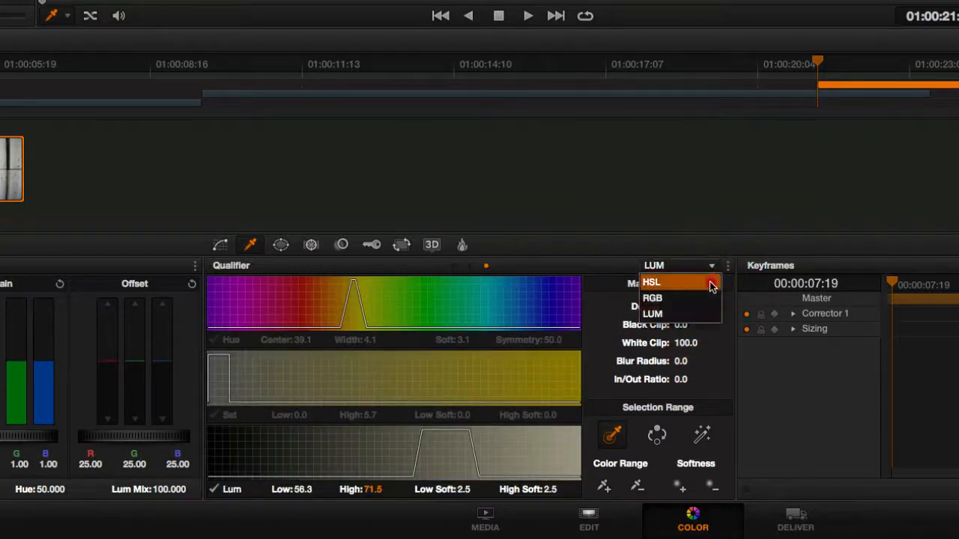
click(709, 281)
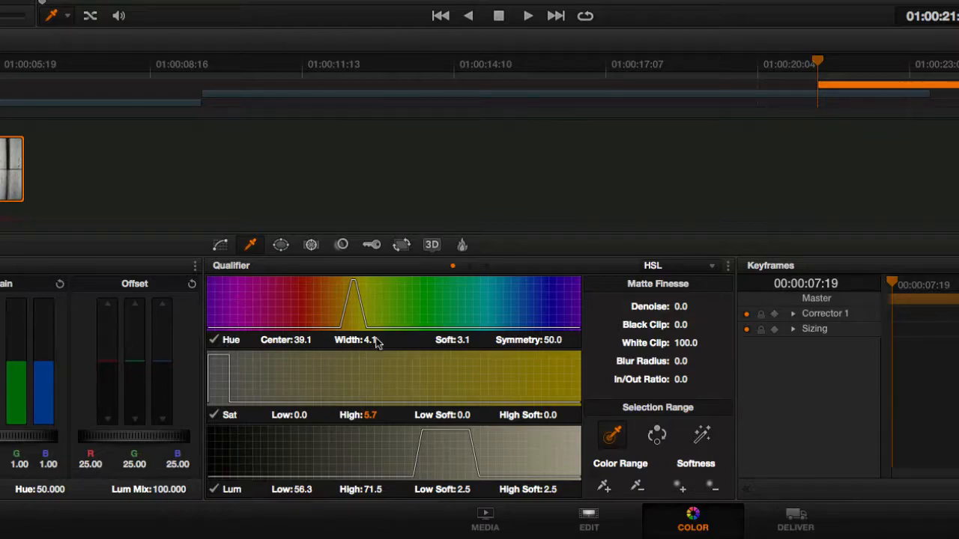
Try shifting the hue center of the HSL qualification, and reset the Qualifier
drag(292, 341, 329, 343)
drag(327, 400, 257, 398)
drag(314, 442, 323, 443)
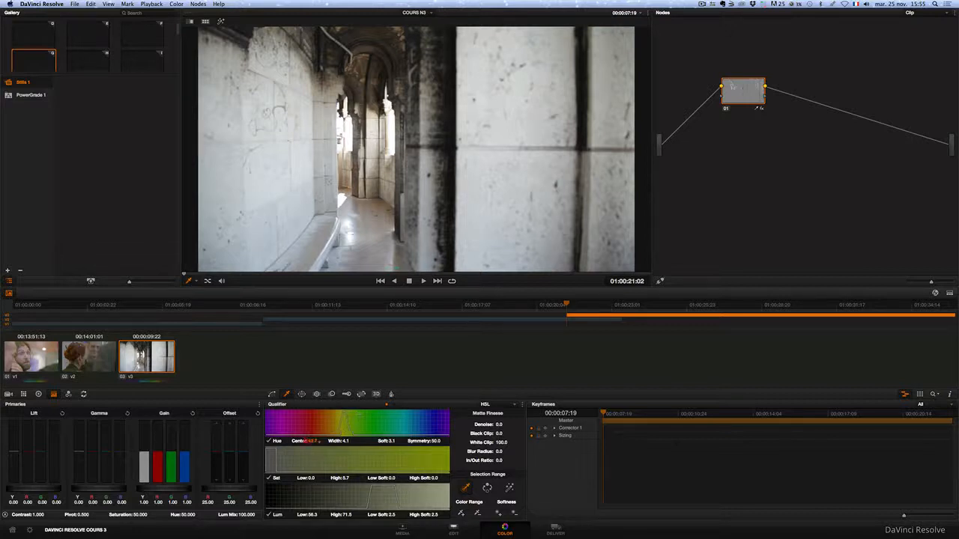
drag(302, 441, 443, 447)
click(522, 405)
click(535, 417)
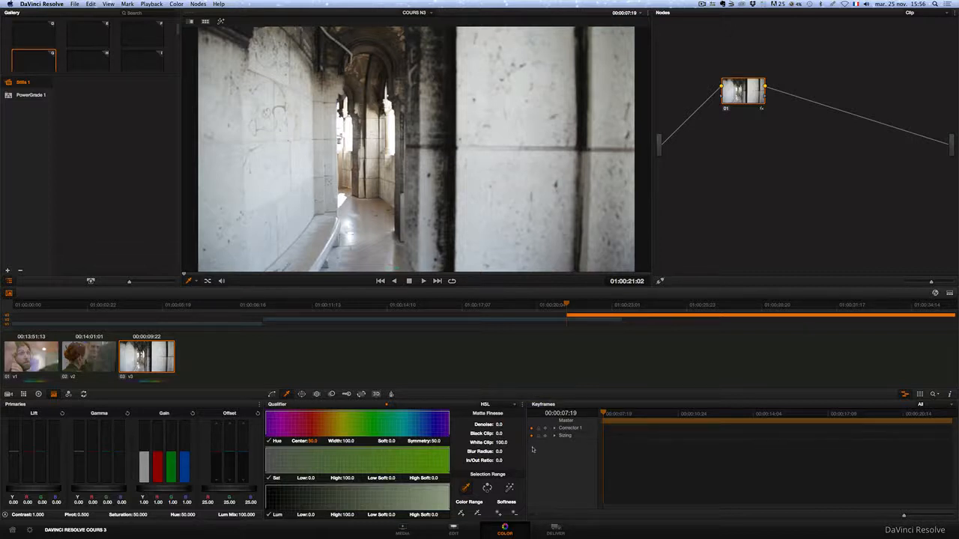
Enable the square Power Window, move it over the corridor opening, extend its lower edge and widen its lower and side softness
click(302, 393)
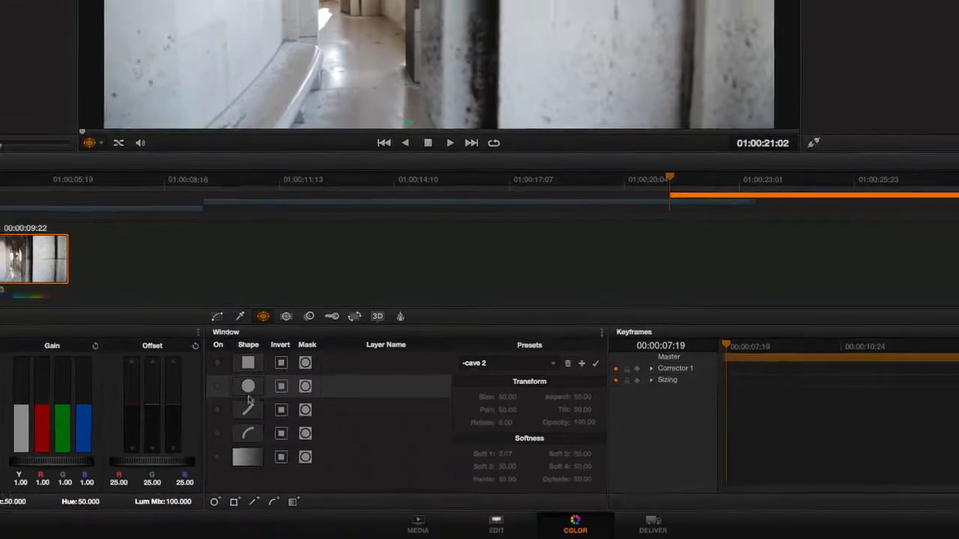
click(217, 363)
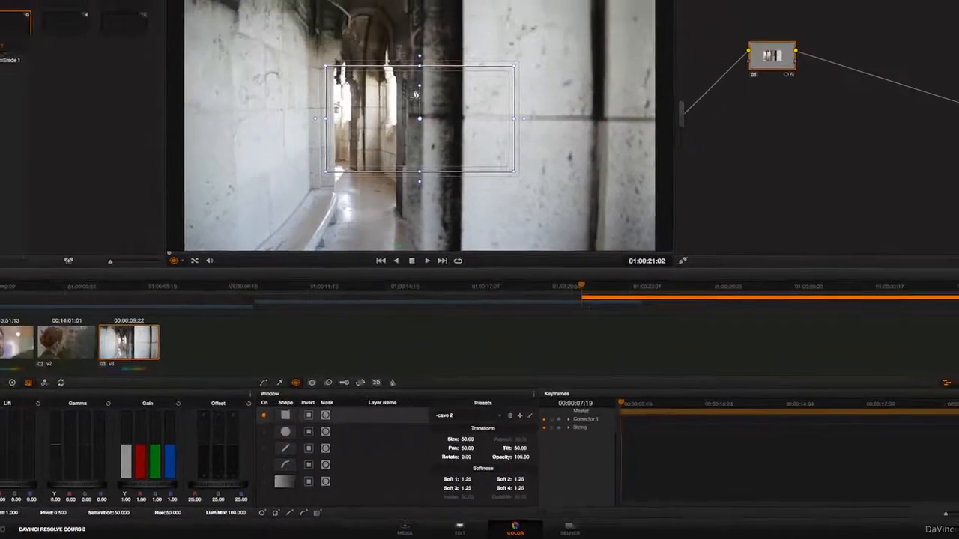
drag(420, 119, 367, 123)
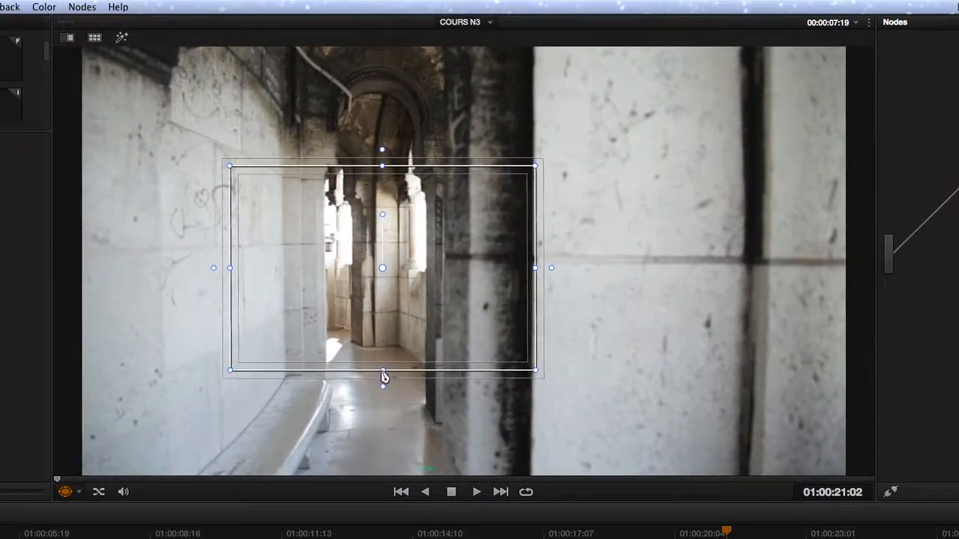
drag(383, 377, 386, 407)
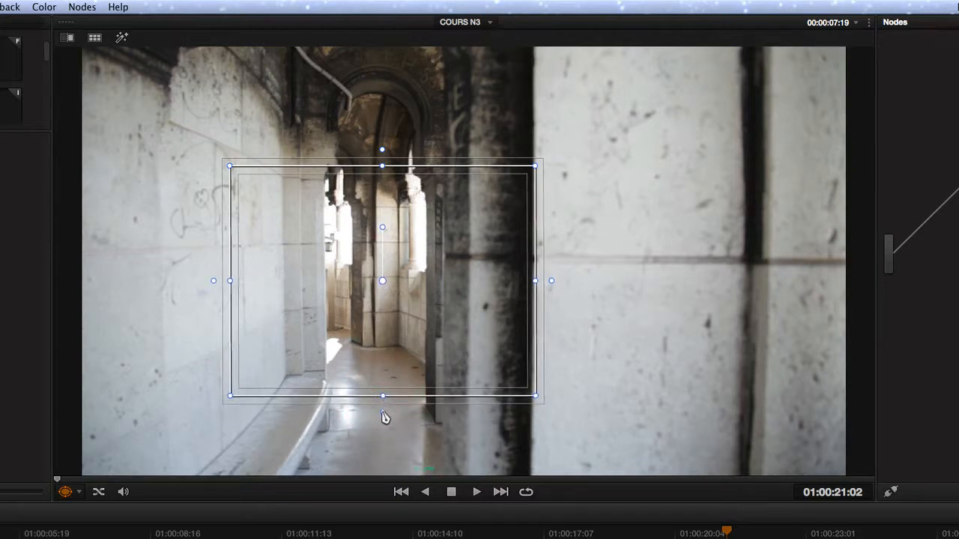
mouse_move(383, 417)
mouse_down()
mouse_move(382, 438)
mouse_move(382, 412)
mouse_up()
drag(552, 293, 559, 273)
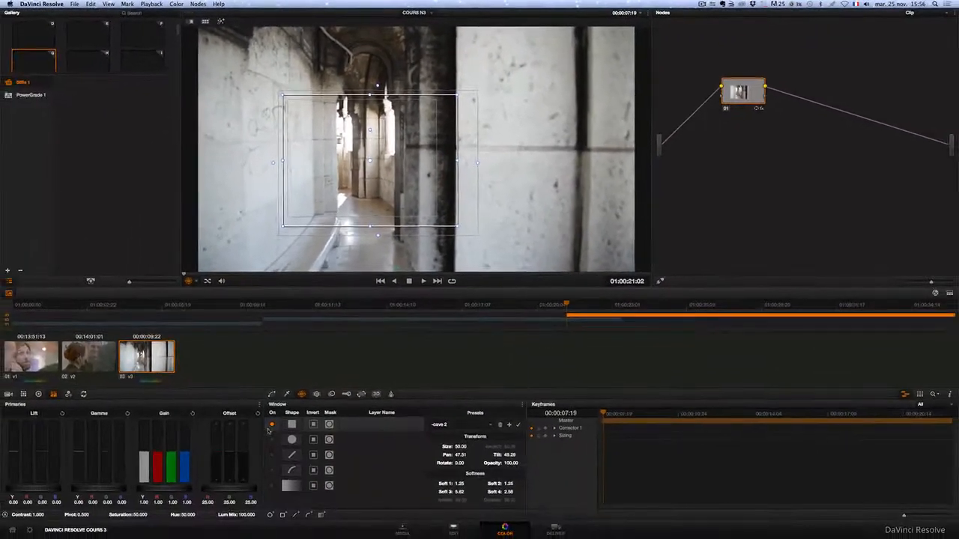
Turn off the square window, and try the circle, polygon and curve windows on and off
click(272, 424)
click(272, 440)
click(272, 455)
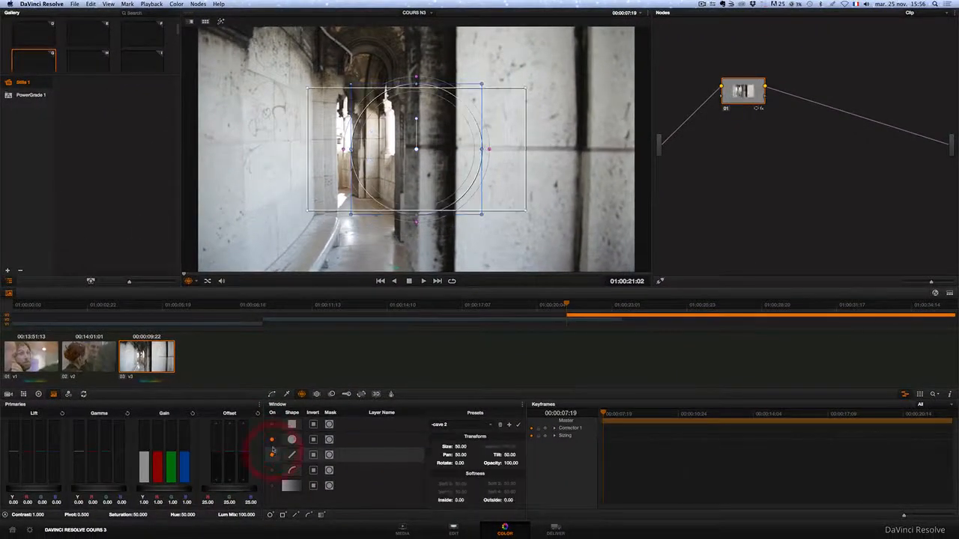
click(272, 455)
click(272, 440)
click(272, 470)
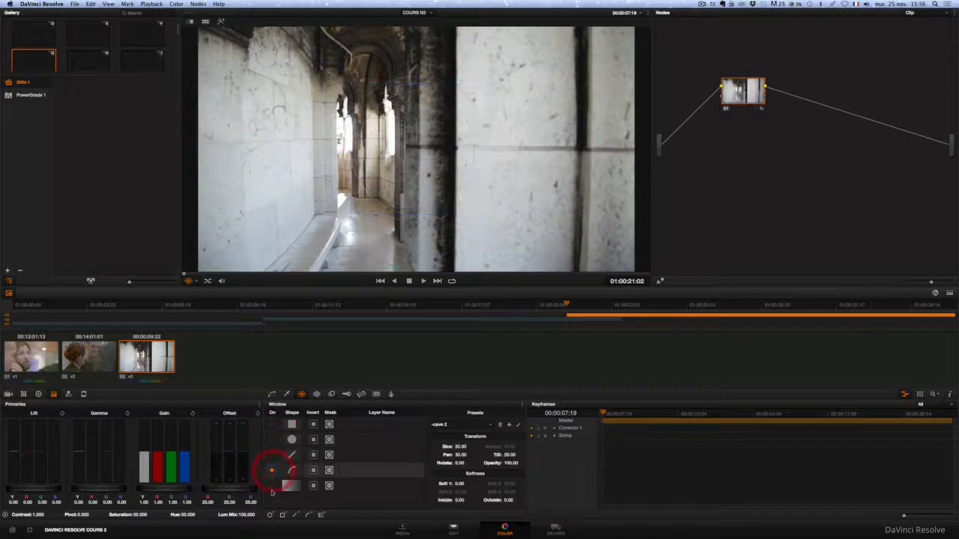
click(272, 470)
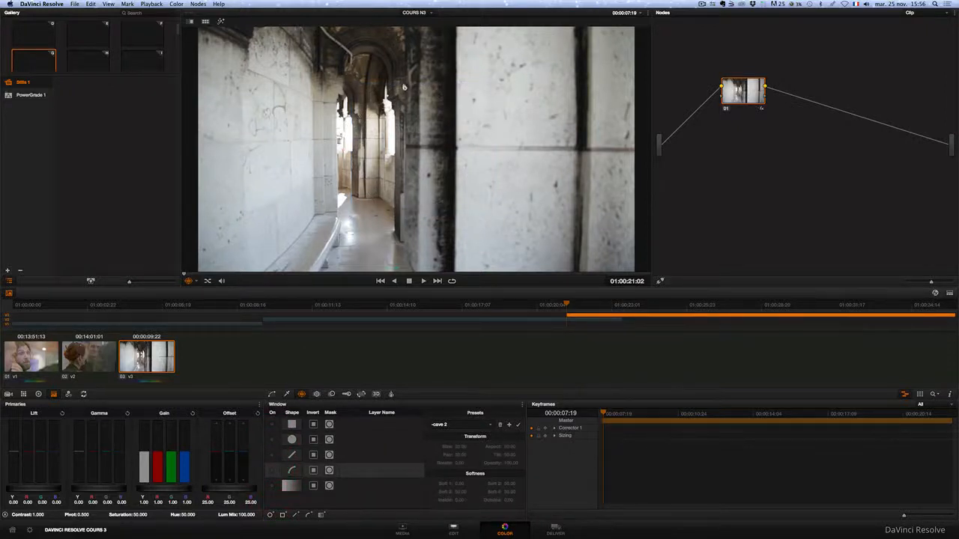
View the Tracker controls, try changing the radius in the Blur controls, and reset the blur
click(317, 394)
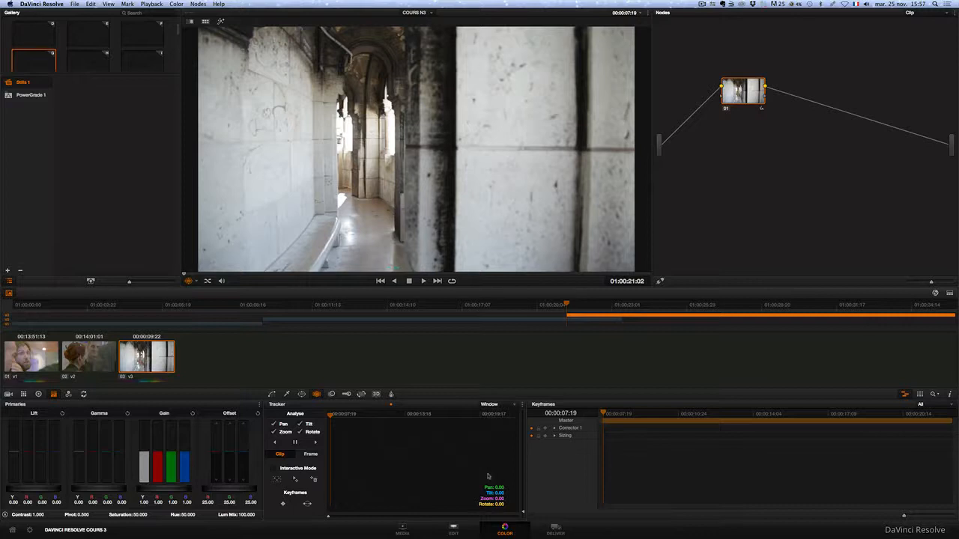
click(331, 394)
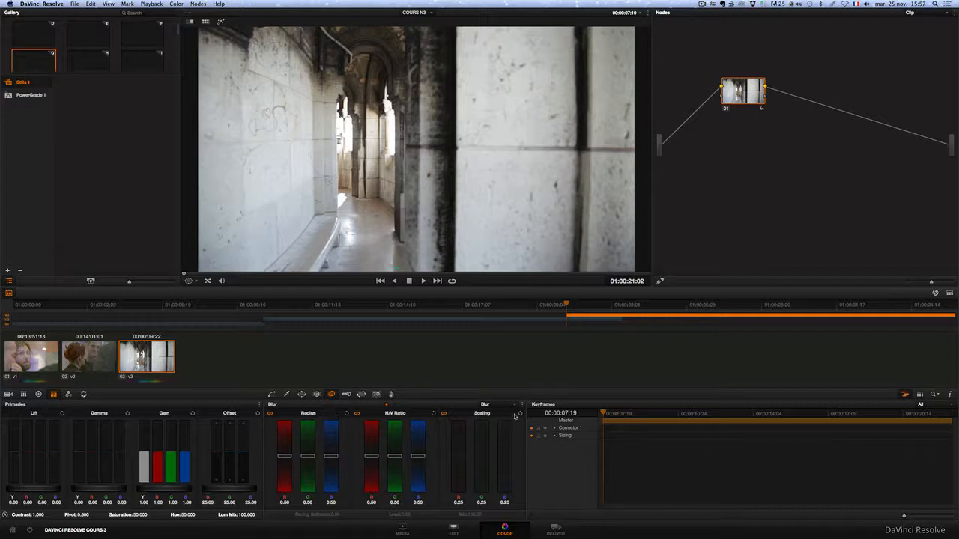
mouse_move(334, 456)
mouse_down()
mouse_move(334, 432)
mouse_move(337, 500)
mouse_move(331, 456)
mouse_up()
click(522, 406)
click(529, 414)
Switch the blur mode to Mist, raise the red, green and blue Scaling to 0.49, and return to Blur mode
click(514, 405)
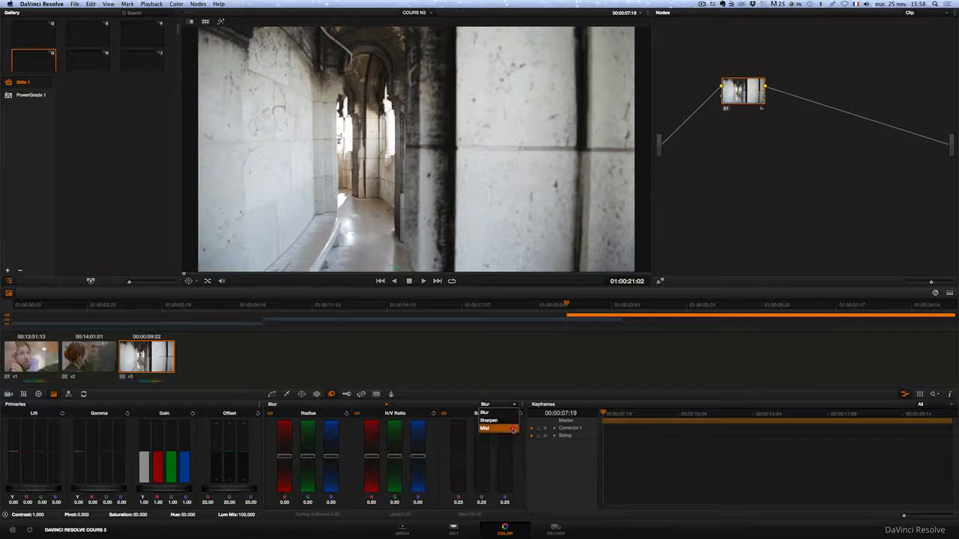
click(513, 429)
mouse_move(463, 475)
mouse_down()
mouse_move(459, 424)
mouse_move(460, 484)
mouse_move(460, 457)
mouse_up()
click(514, 406)
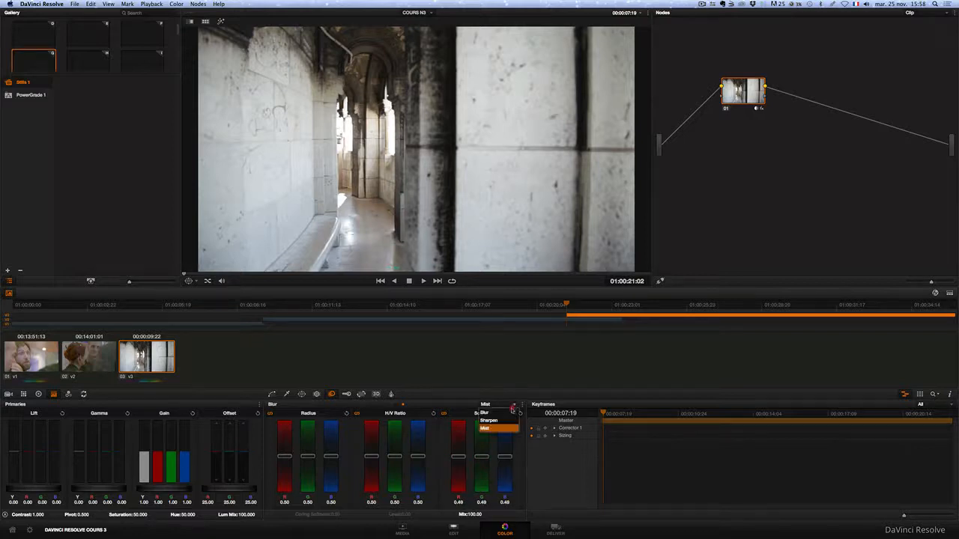
click(490, 413)
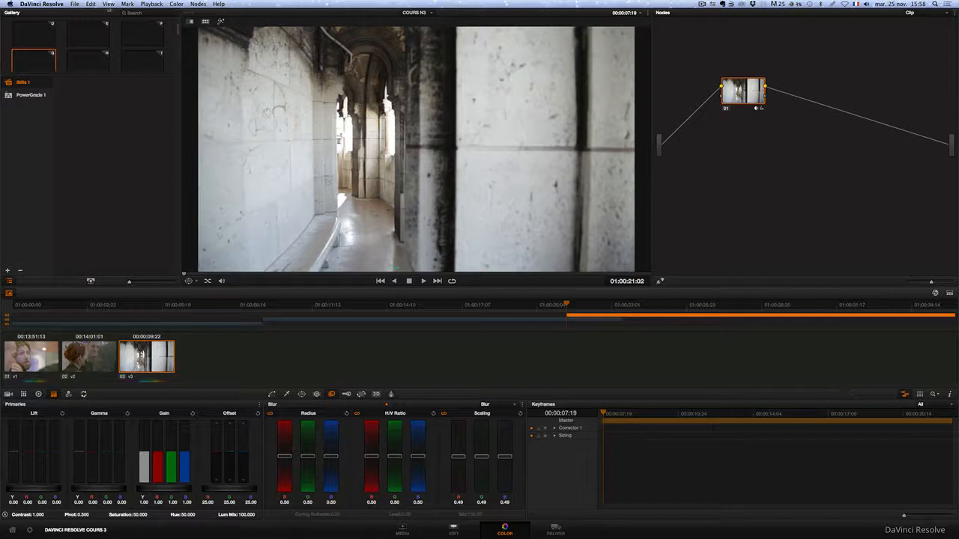
click(109, 6)
mouse_move(158, 5)
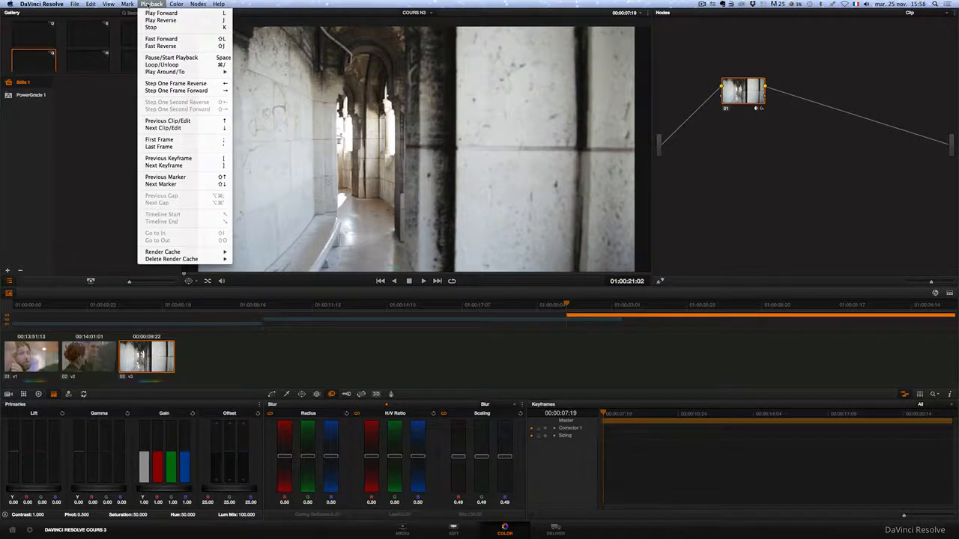
mouse_move(128, 4)
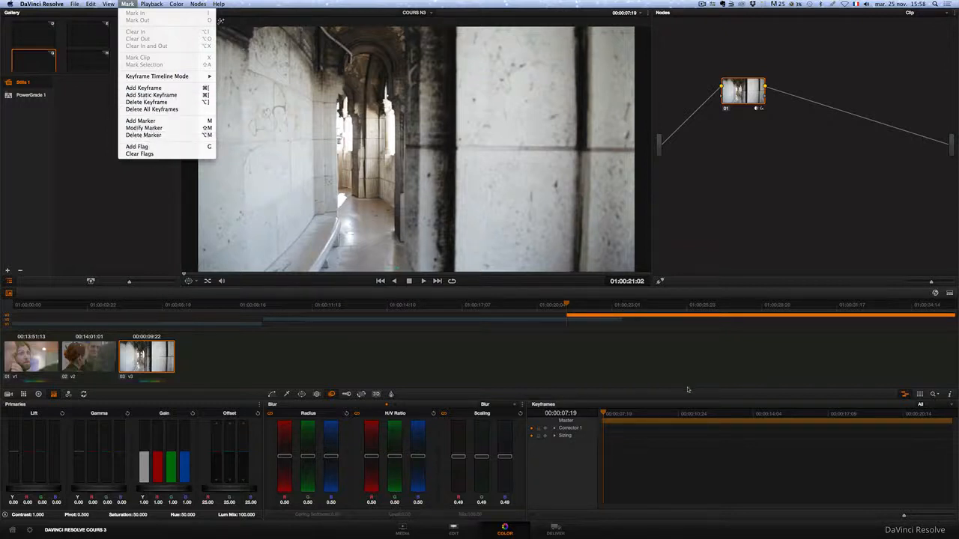
click(656, 418)
click(604, 414)
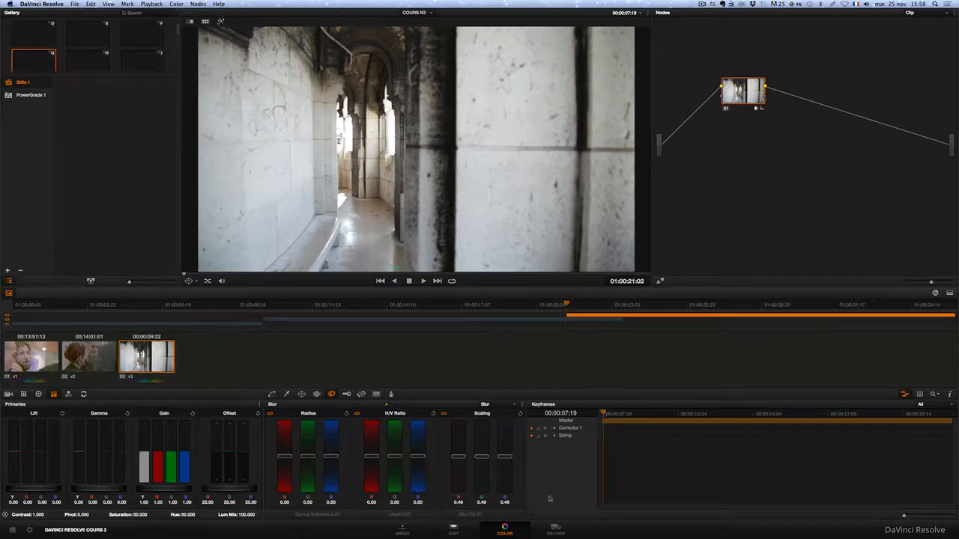
Look at the Edit page, return to the Color page and switch the primary correction controls to Color Wheels
click(453, 530)
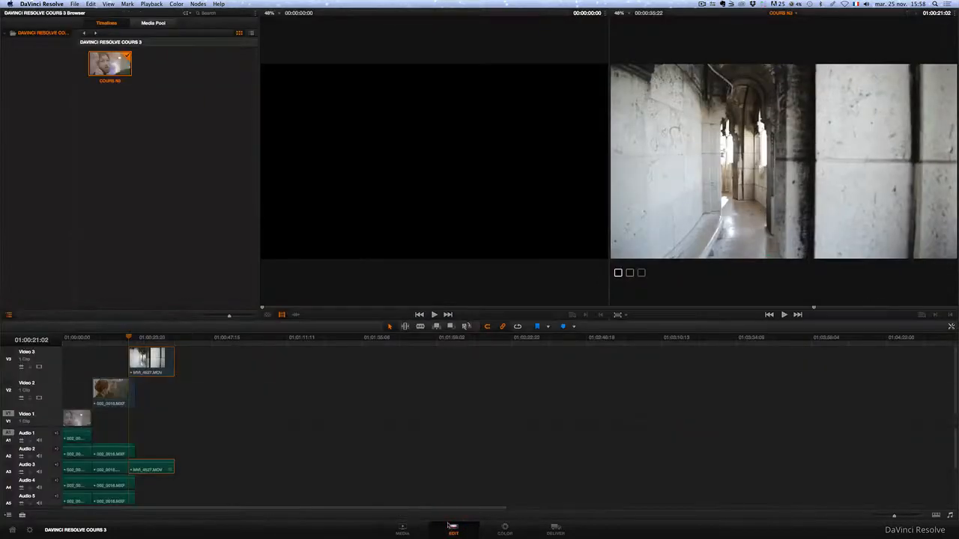
click(504, 530)
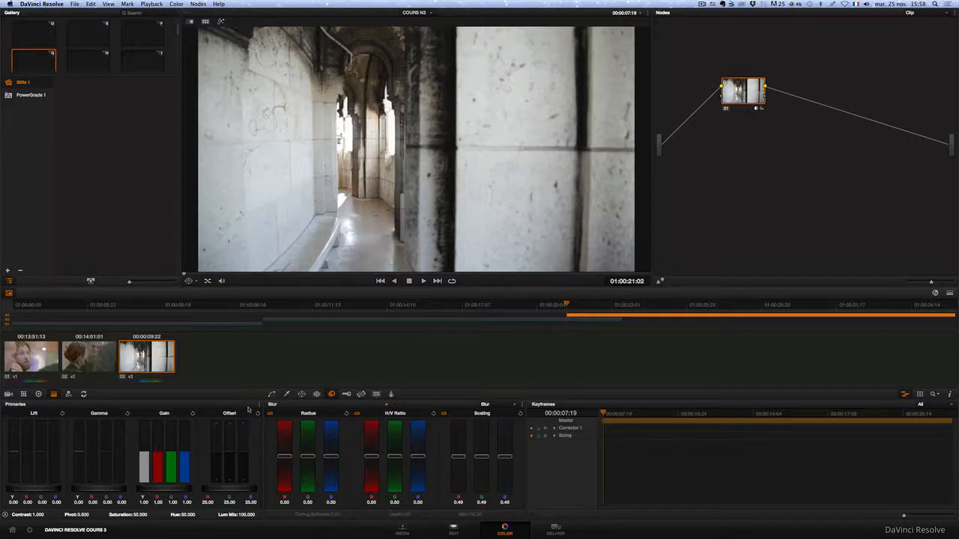
click(38, 394)
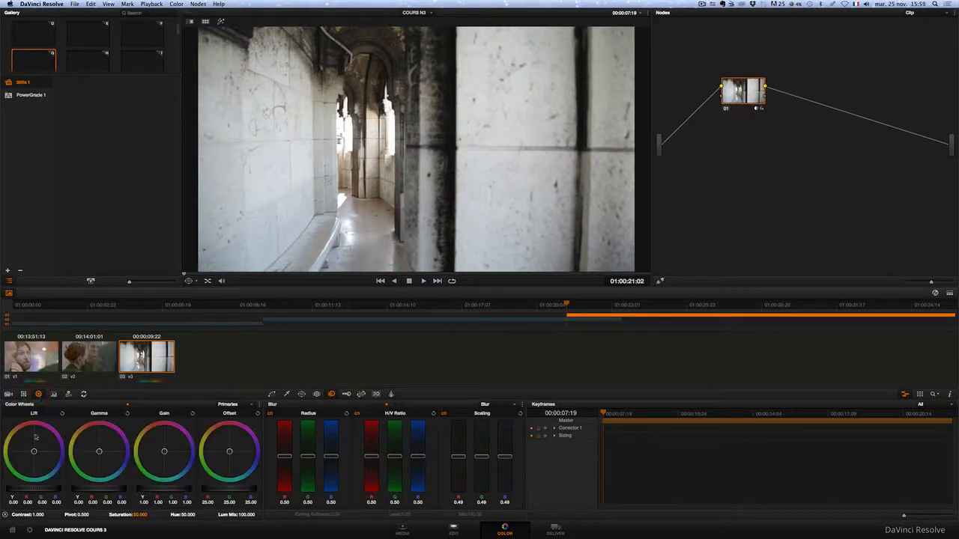
Look through the Window and Qualifier tools, leave the Curves displayed, and shift node 01 slightly down in the node graph
click(271, 394)
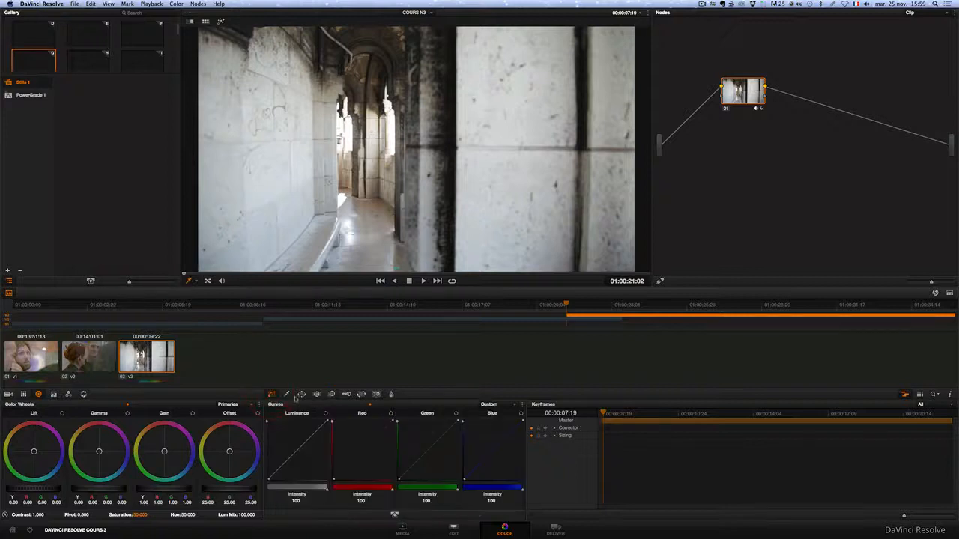
click(301, 396)
click(286, 394)
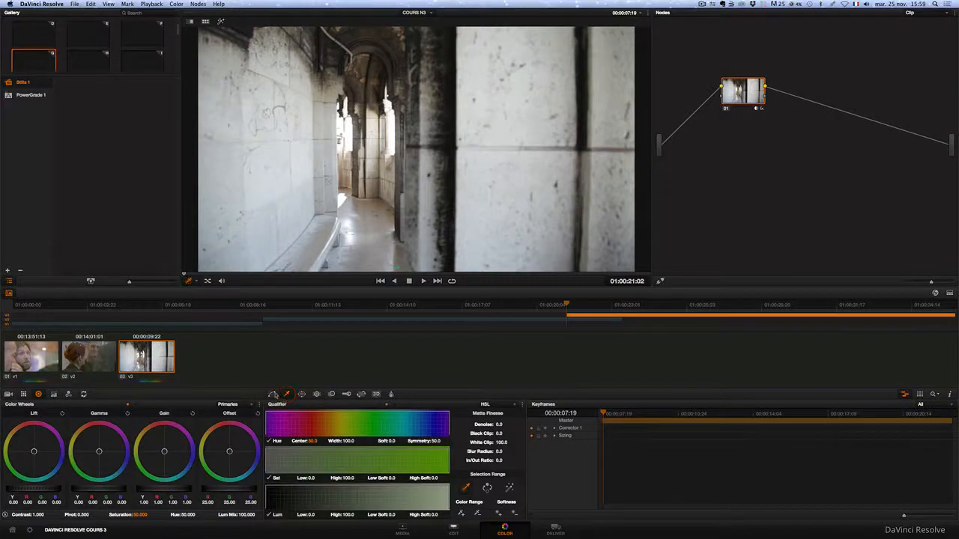
click(271, 395)
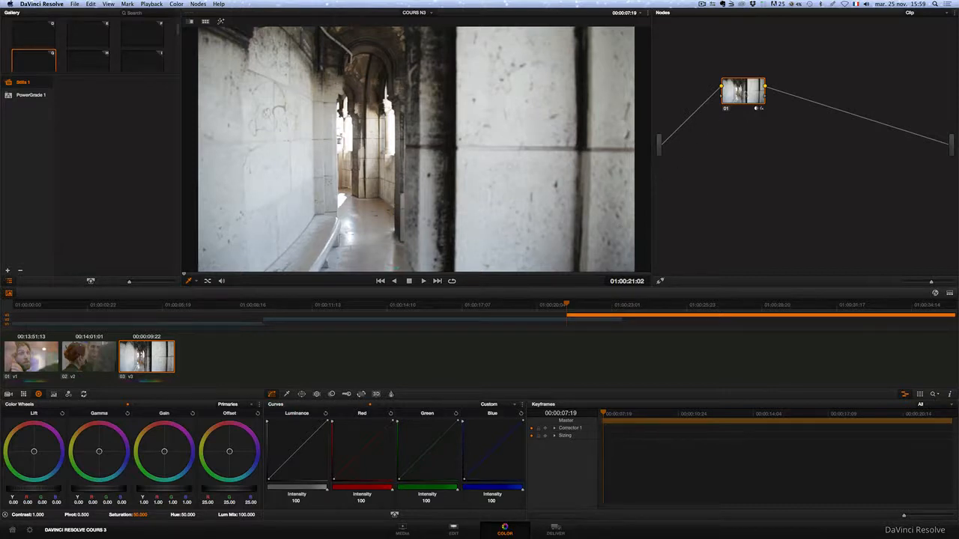
mouse_move(743, 90)
mouse_down()
mouse_move(745, 113)
mouse_move(742, 94)
mouse_up()
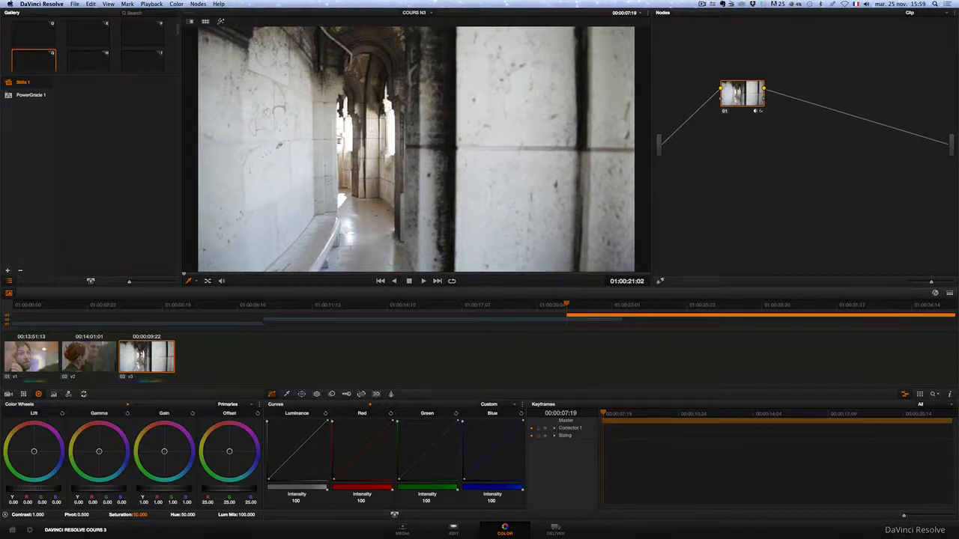
Show the video scopes, place their window over the viewer, and go through the one- and two-scope layouts to the four-scope layout
right_click(265, 136)
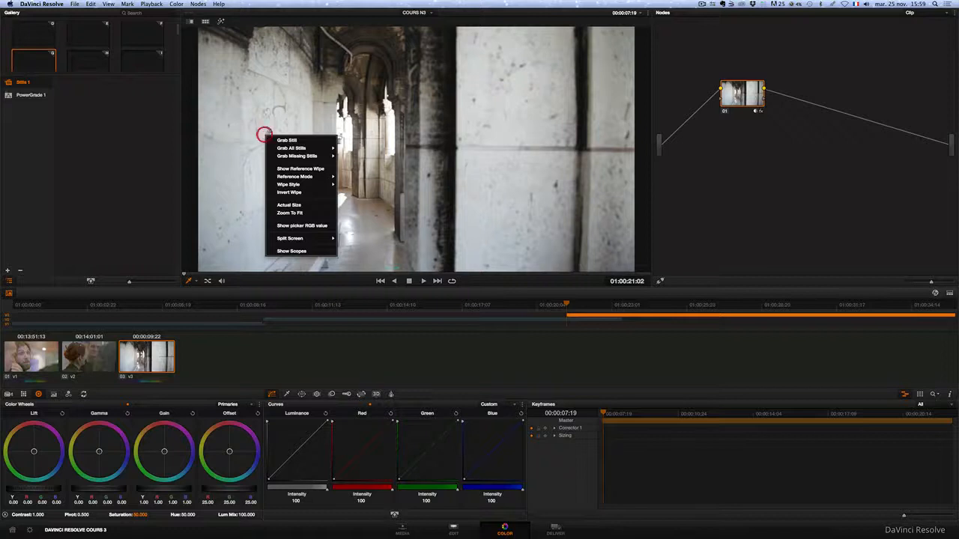
click(303, 252)
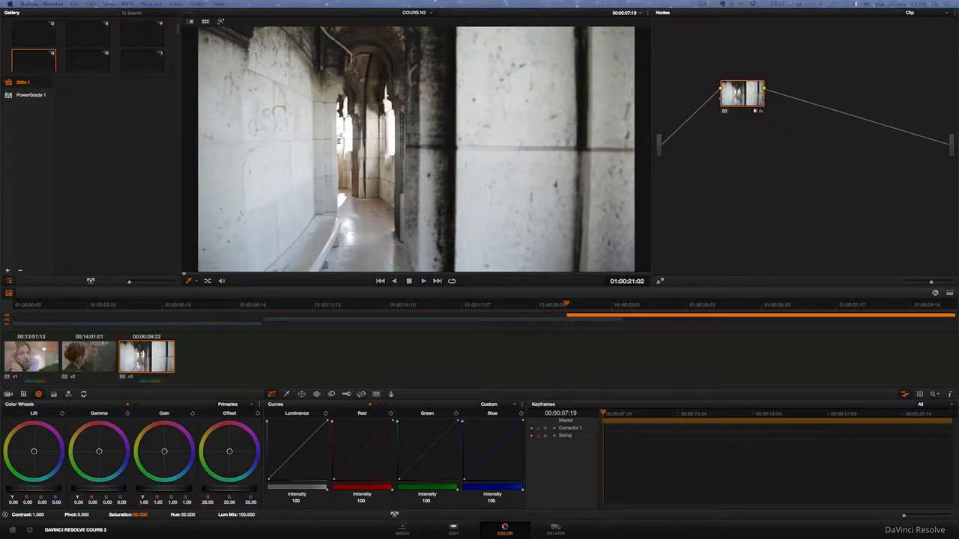
drag(945, 213, 369, 98)
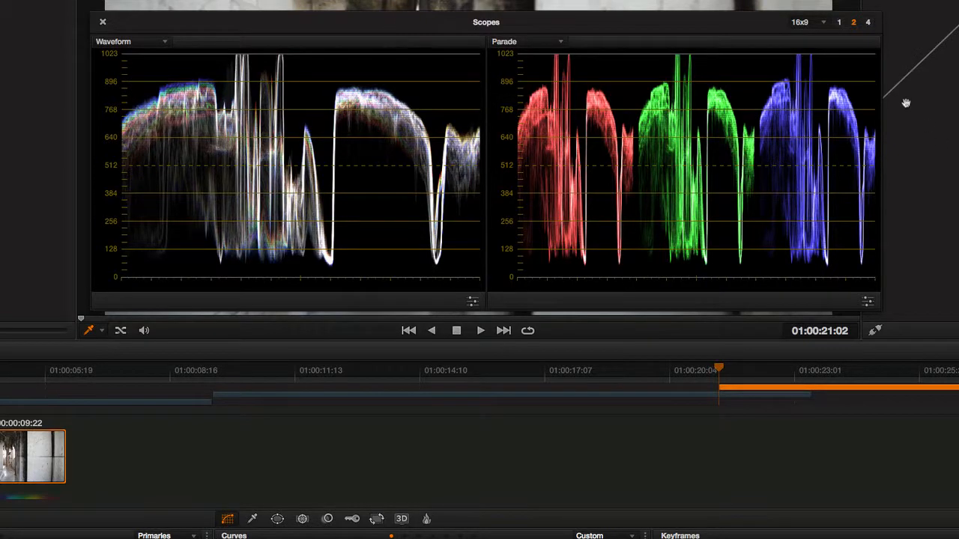
click(839, 23)
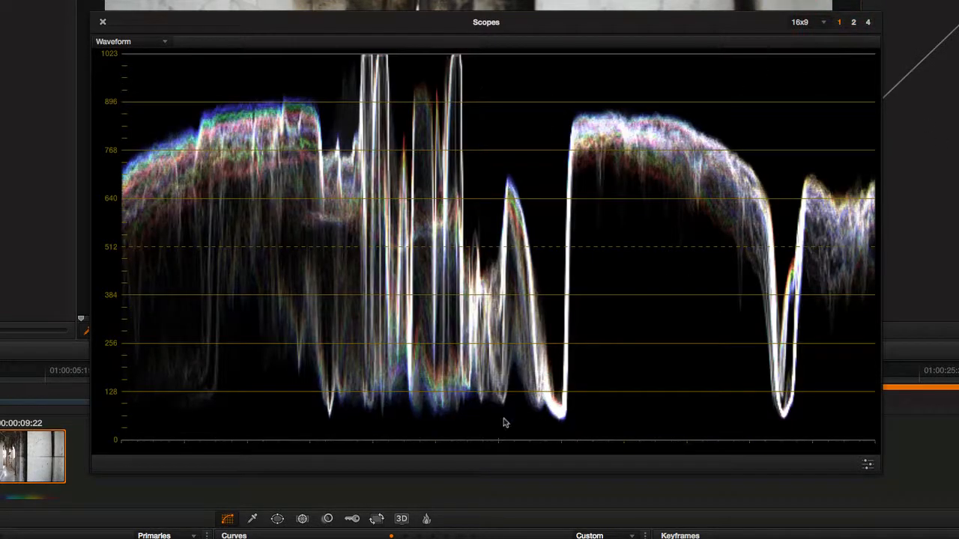
click(854, 23)
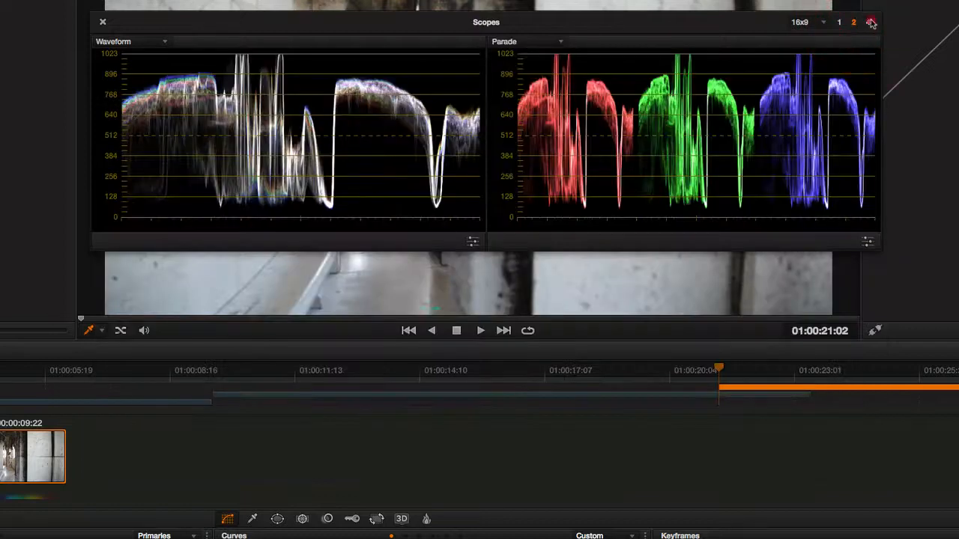
click(867, 23)
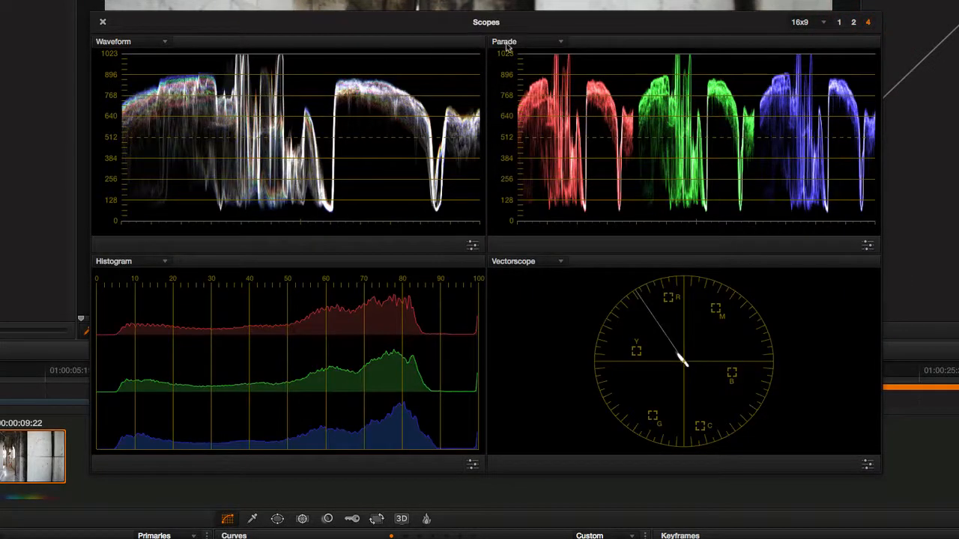
Try Parade in the Waveform scope's pane, return it to Waveform, and look over the available scope types
click(165, 42)
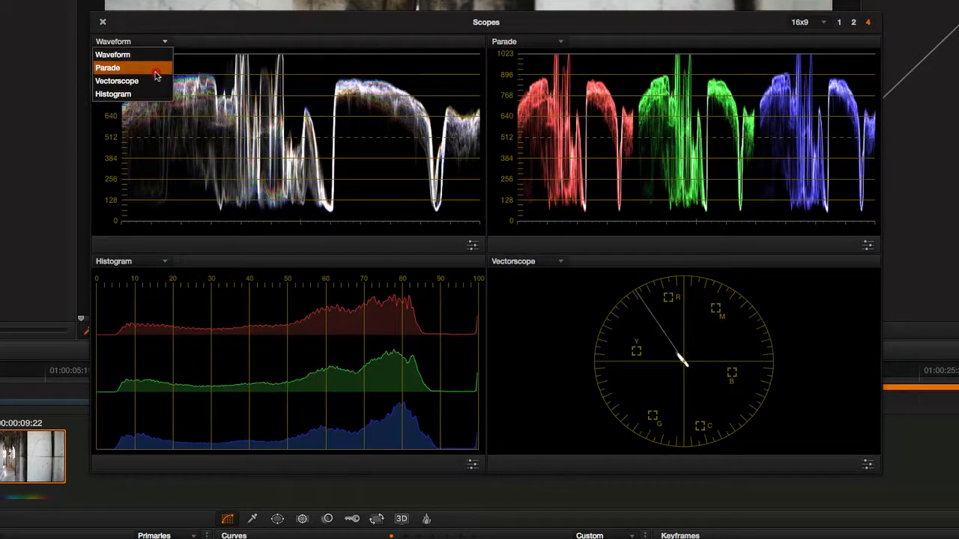
click(156, 68)
click(165, 42)
click(160, 55)
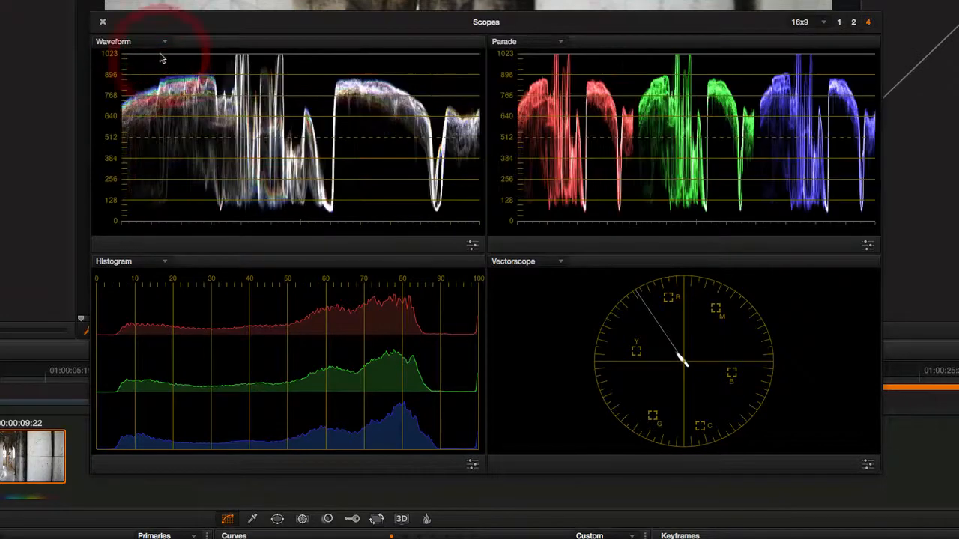
click(164, 43)
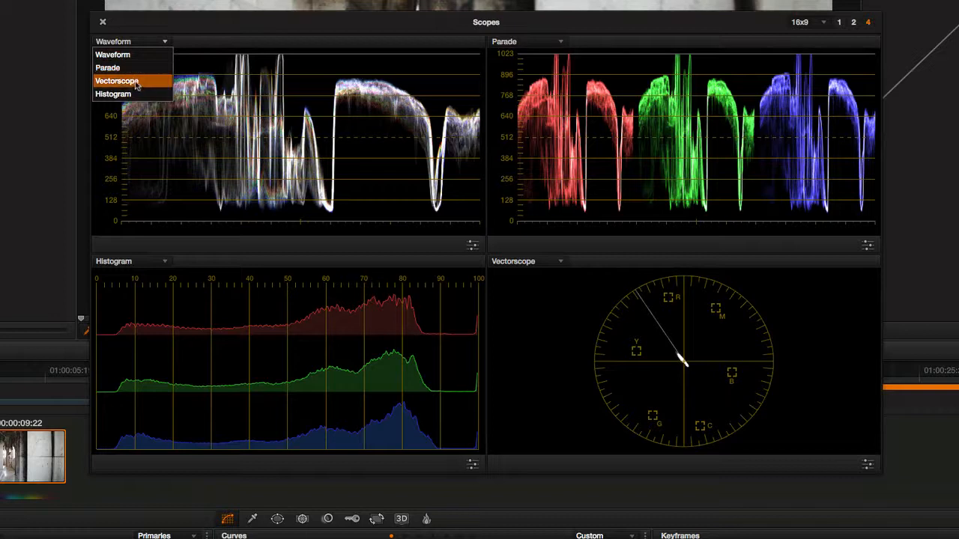
click(165, 42)
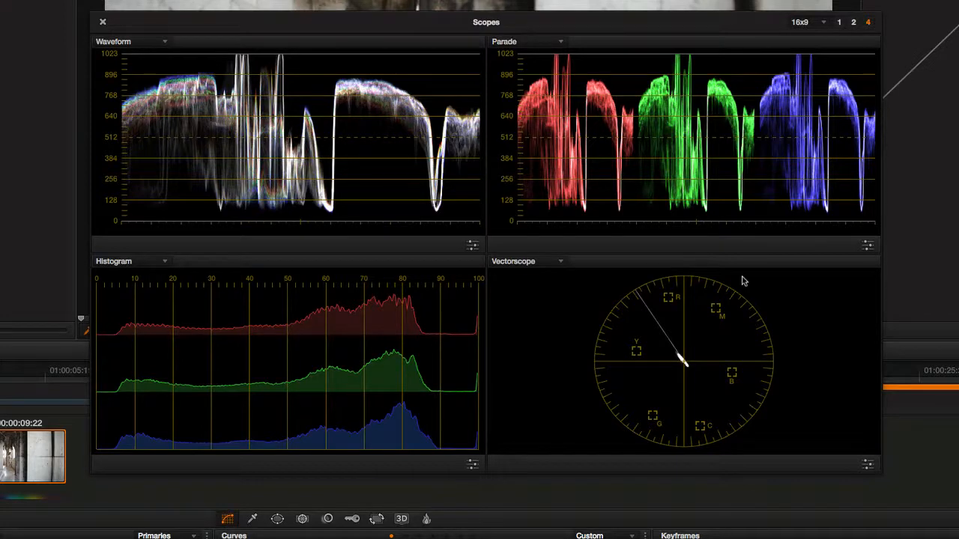
Shrink the Scopes window and place it over the node graph beside the viewer image
drag(389, 28, 371, 324)
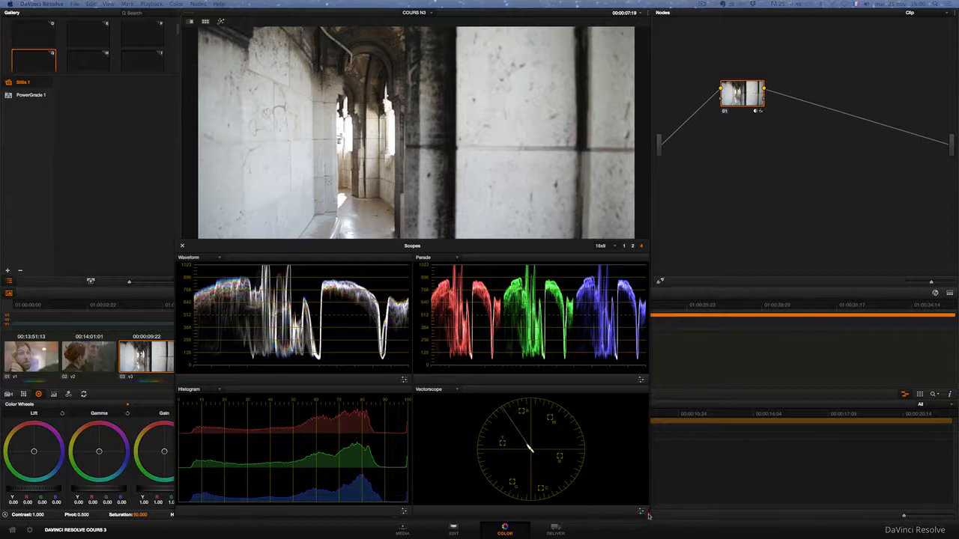
drag(649, 515, 587, 472)
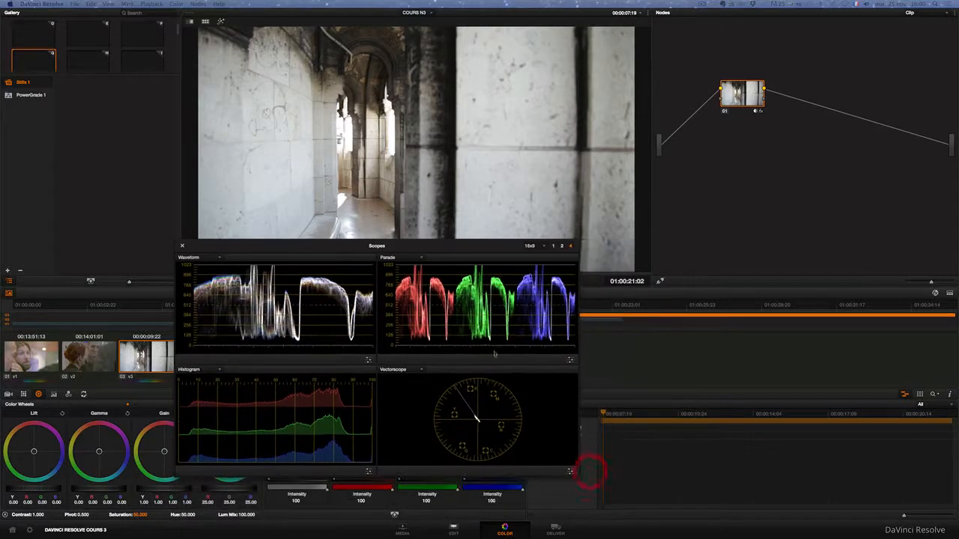
drag(462, 245, 824, 27)
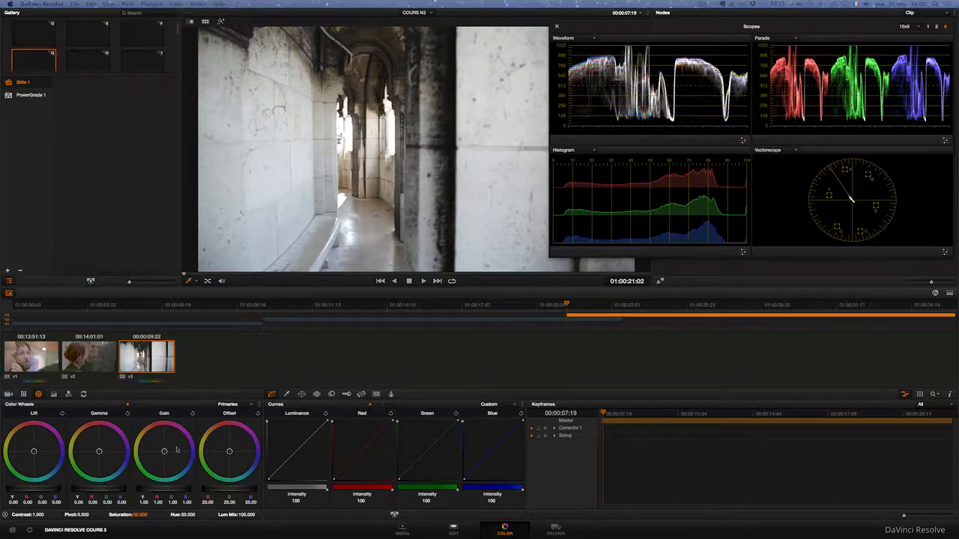
Try raising the master Gain to 3.06, reducing it to 2.65 and lowering the master Lift to -0.58, and reset the corrections
drag(155, 491, 802, 491)
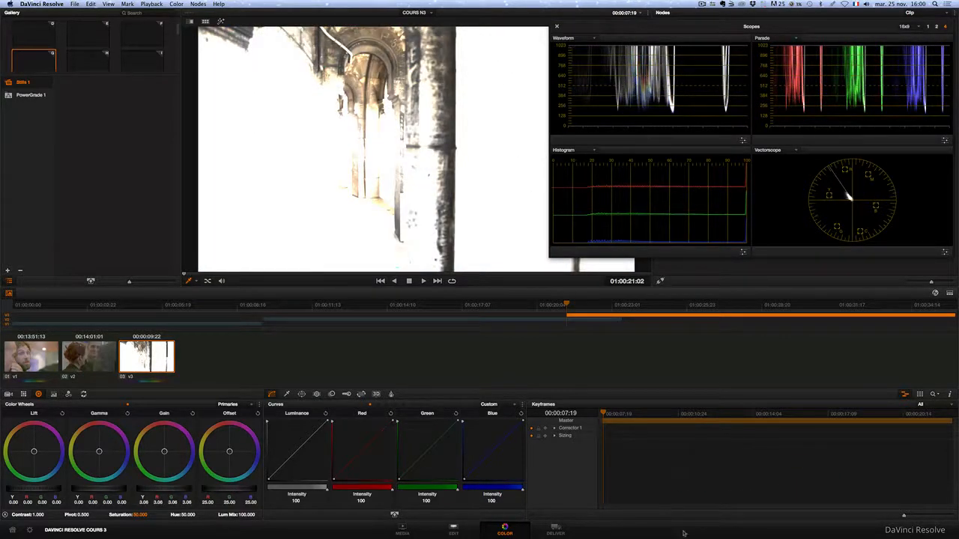
drag(149, 493, 45, 463)
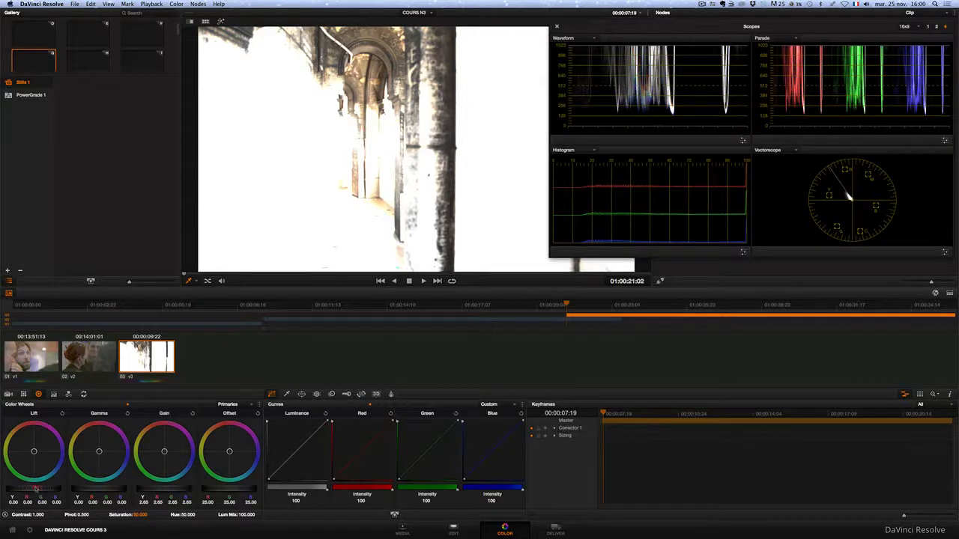
drag(37, 490, 11, 491)
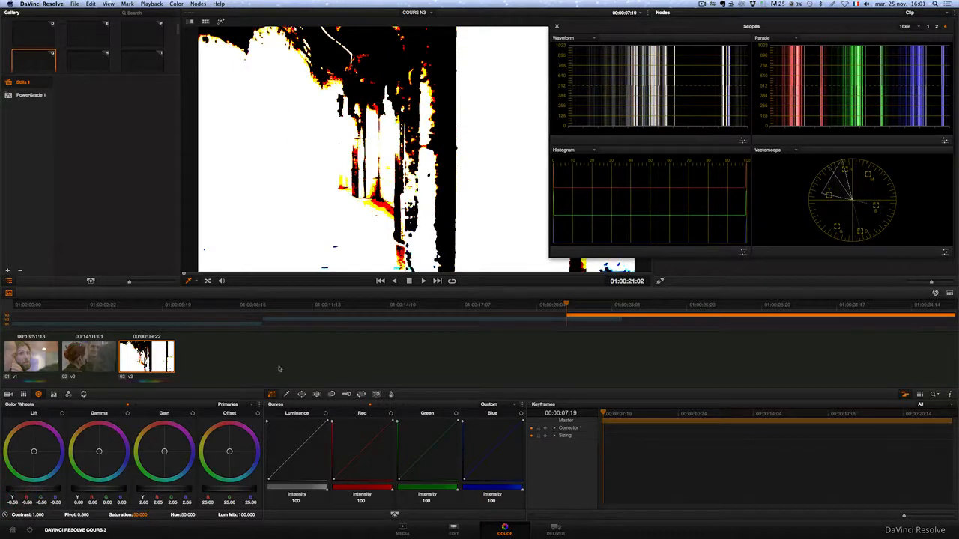
click(258, 409)
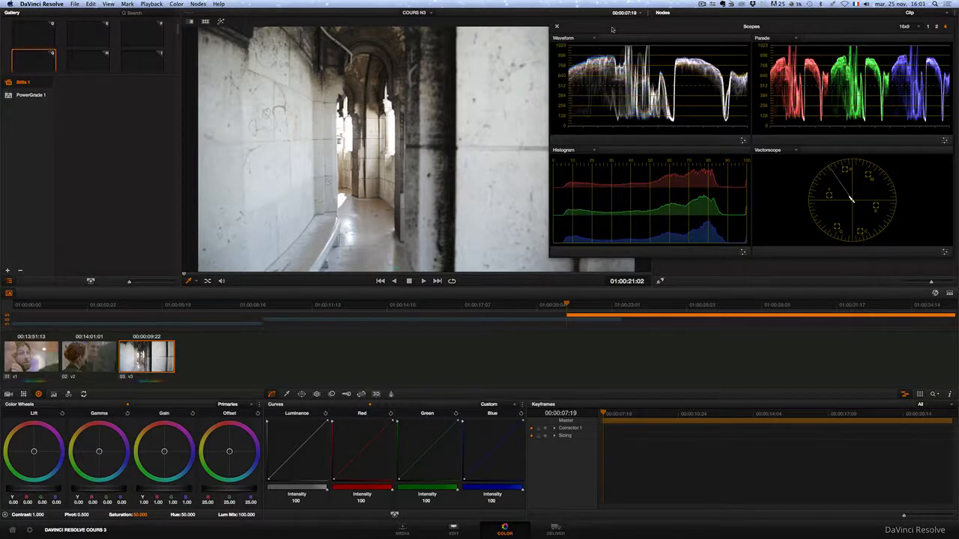
Shift the Scopes window slightly, and view the Image Scaling, General Options and Master Project Settings pages of the project settings
drag(616, 29, 592, 35)
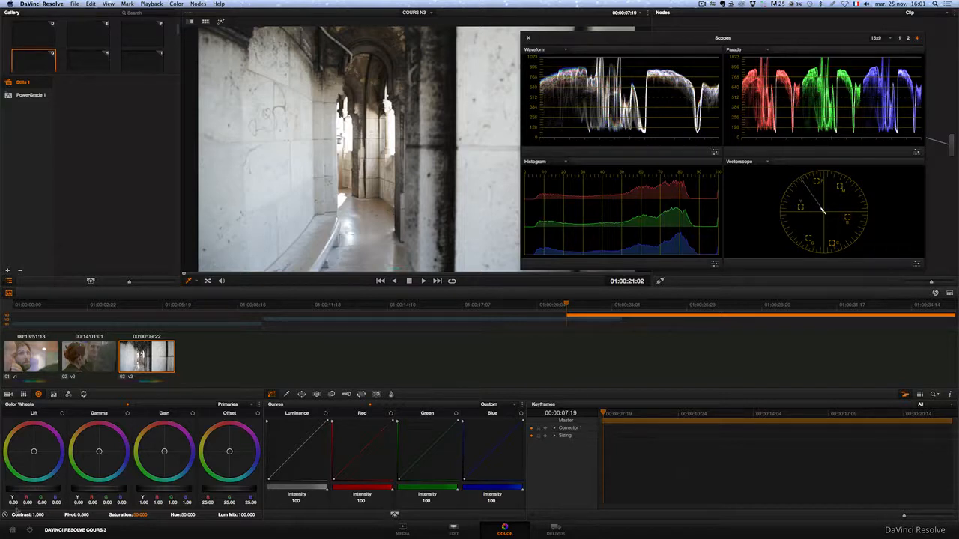
click(30, 529)
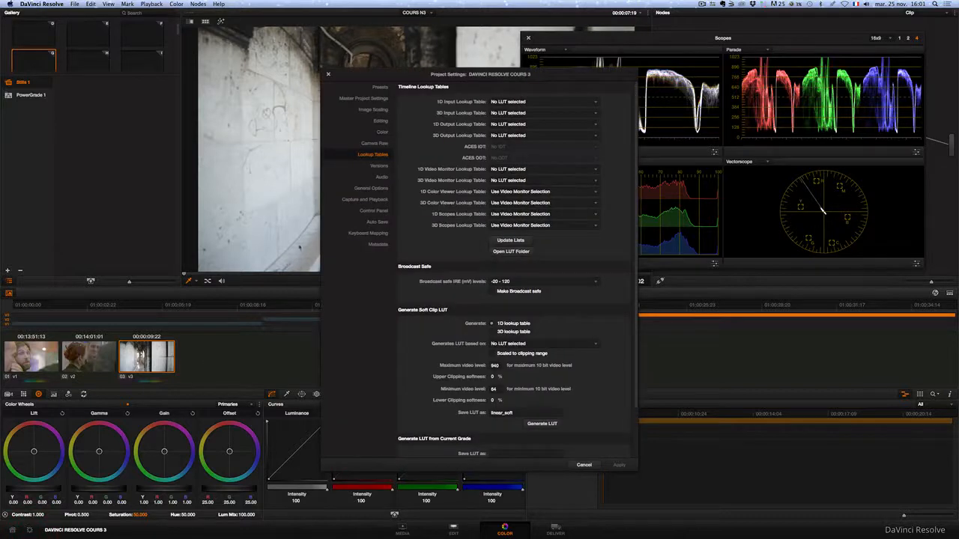
click(373, 110)
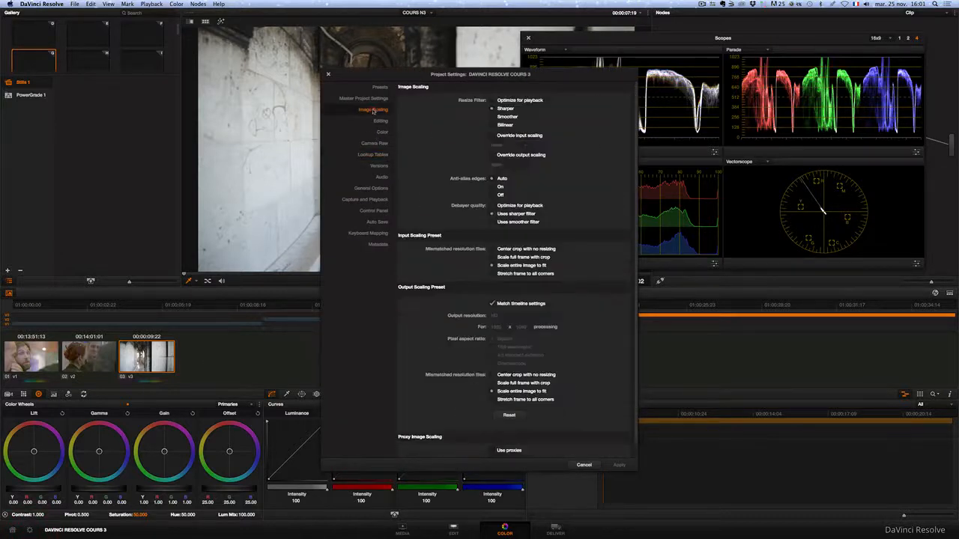
click(374, 189)
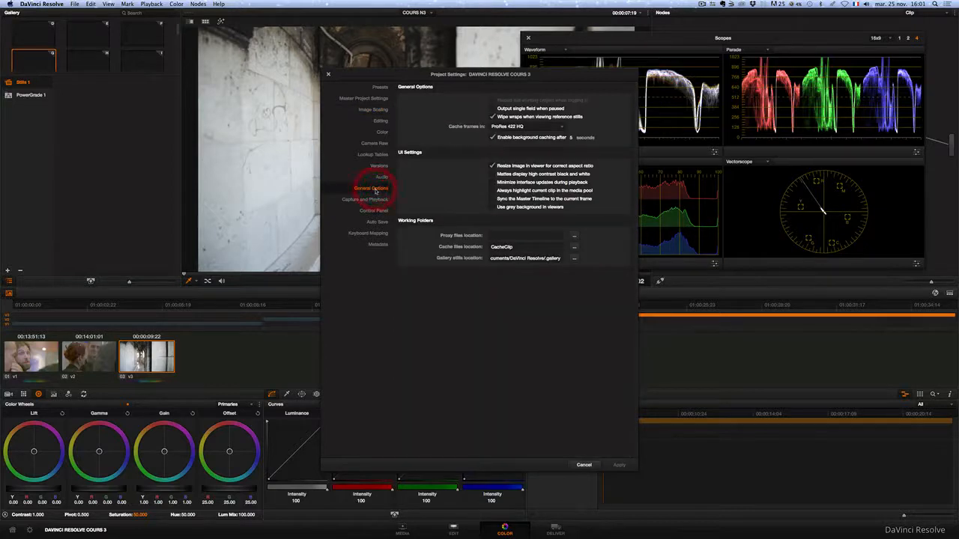
click(373, 101)
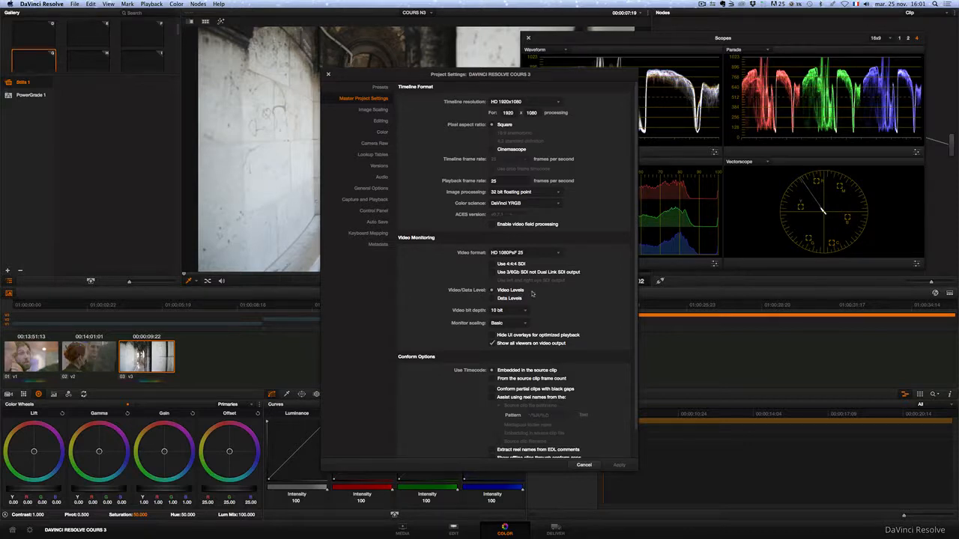
Alternate the Video/Data Level between Data Levels and Video Levels, apply Video Levels and close the project settings
click(497, 298)
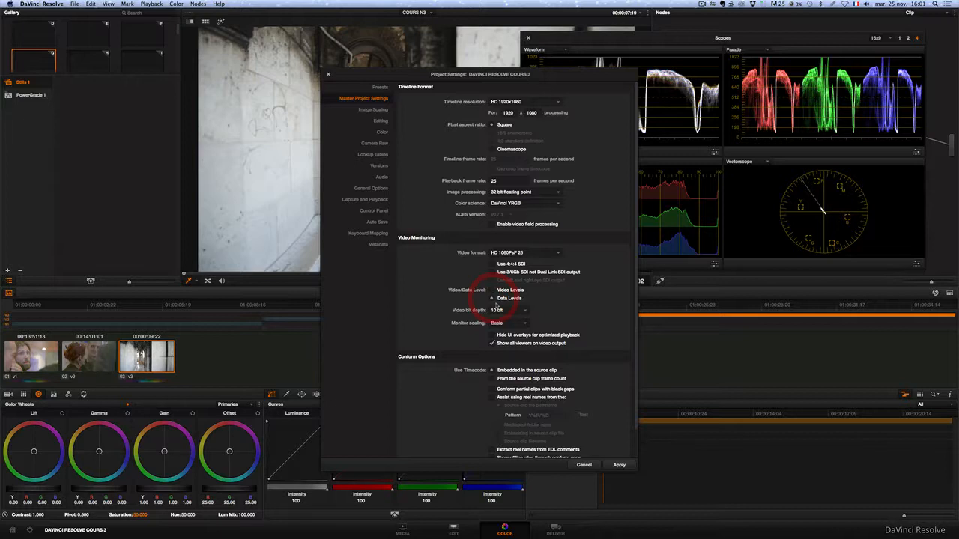
click(493, 290)
click(492, 298)
click(492, 291)
click(492, 298)
click(492, 290)
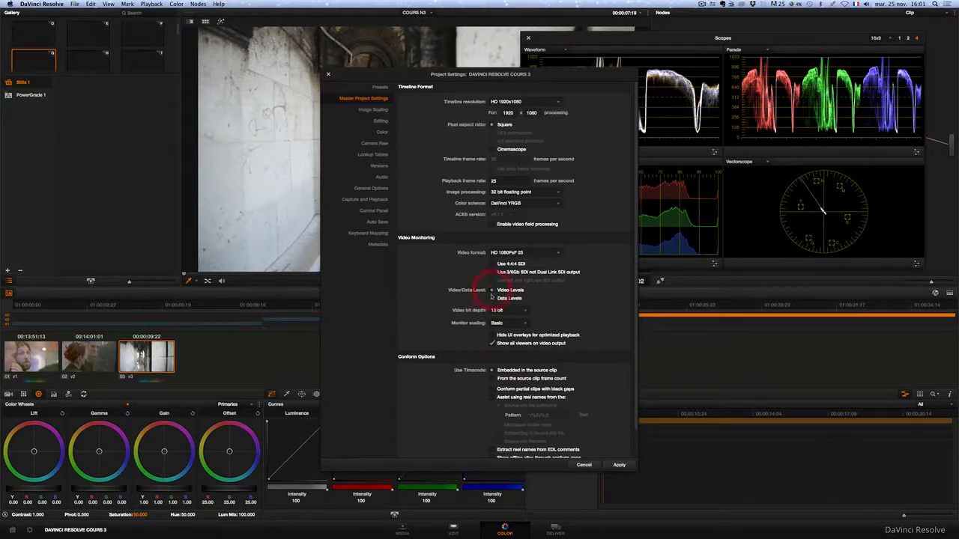
click(620, 465)
click(582, 464)
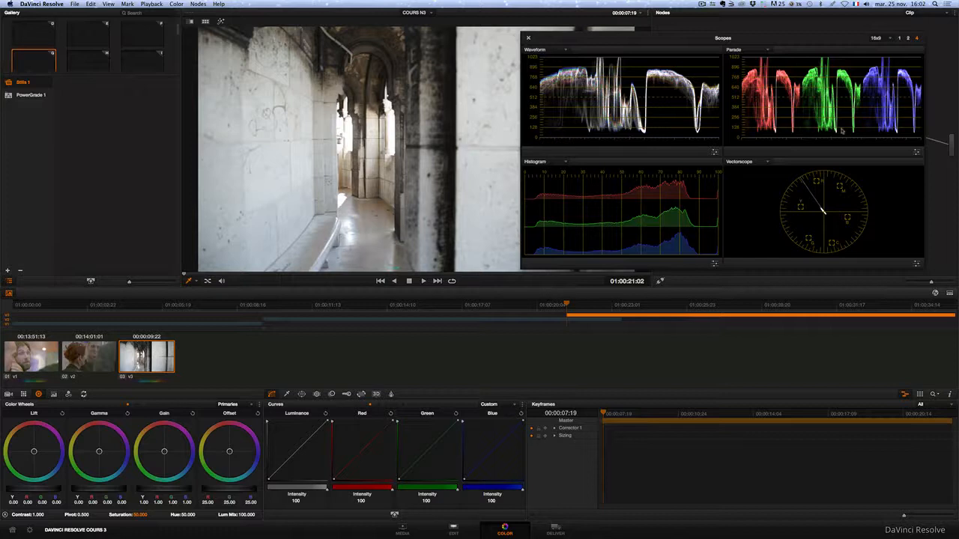
Push the Offset color balance strongly toward blue while watching the scopes, and reset the correction
drag(231, 454, 402, 526)
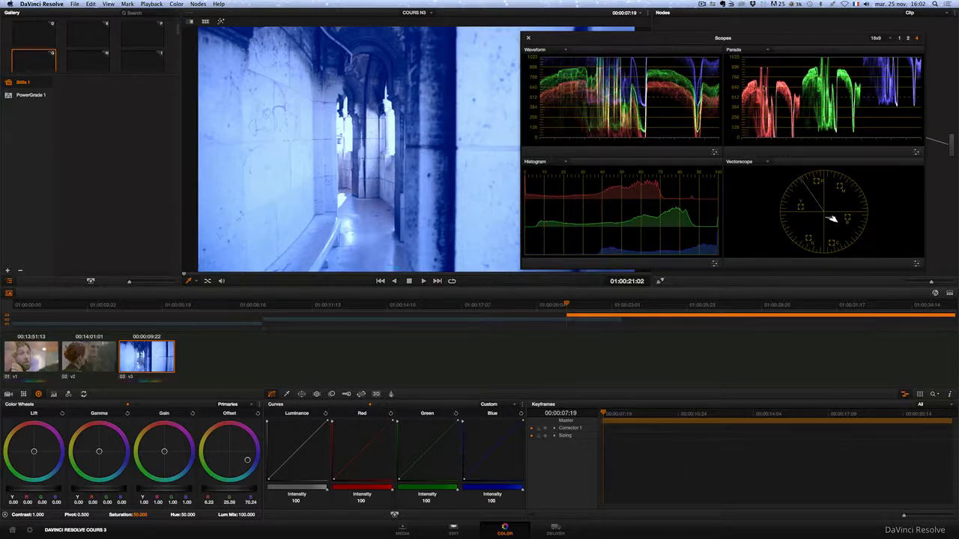
right_click(267, 417)
click(274, 414)
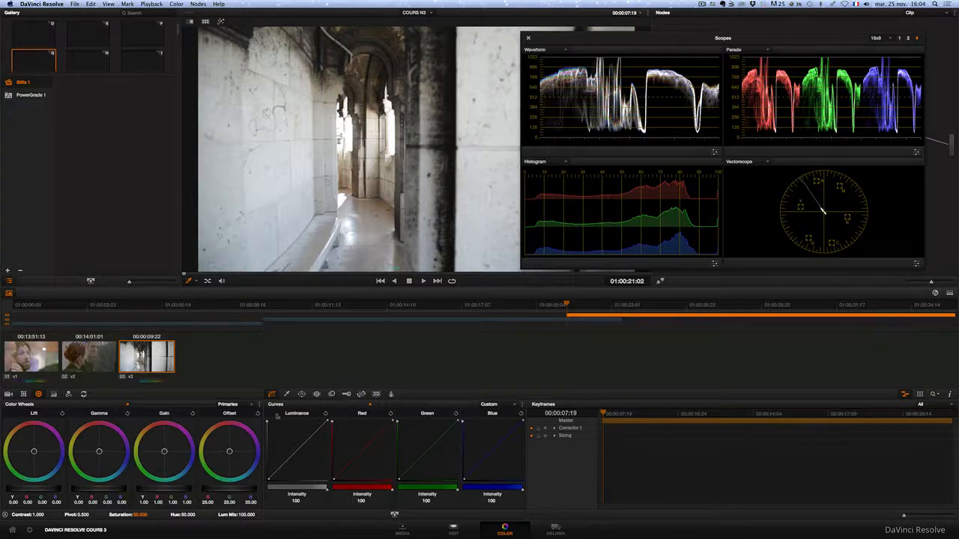
Push the Gain color balance toward orange, to about red 1.81, green 0.85 and blue 0.06
drag(164, 452, 47, 330)
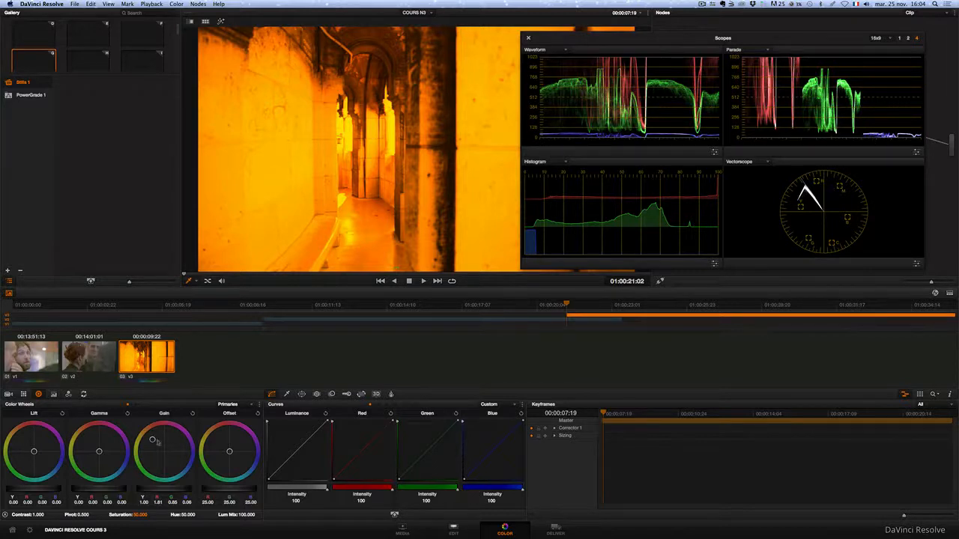
Bring the Gain color balance back near neutral, to about red 1.02, green 0.99 and blue 1.01, and nudge Gamma blue to about -0.01
drag(159, 443, 262, 538)
mouse_move(165, 452)
mouse_down()
mouse_move(175, 465)
mouse_move(162, 464)
mouse_move(174, 472)
mouse_up()
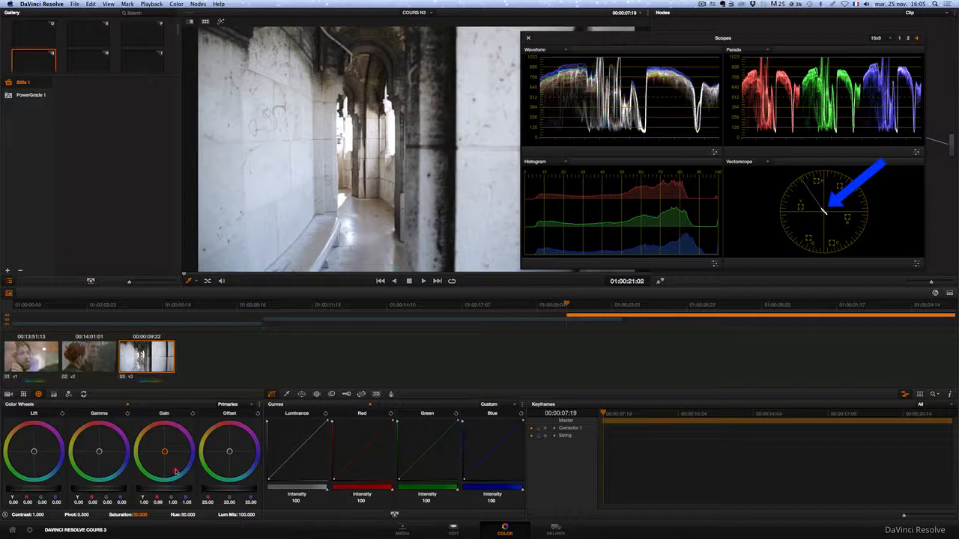
mouse_move(176, 471)
mouse_down()
mouse_move(156, 458)
mouse_move(167, 464)
mouse_up()
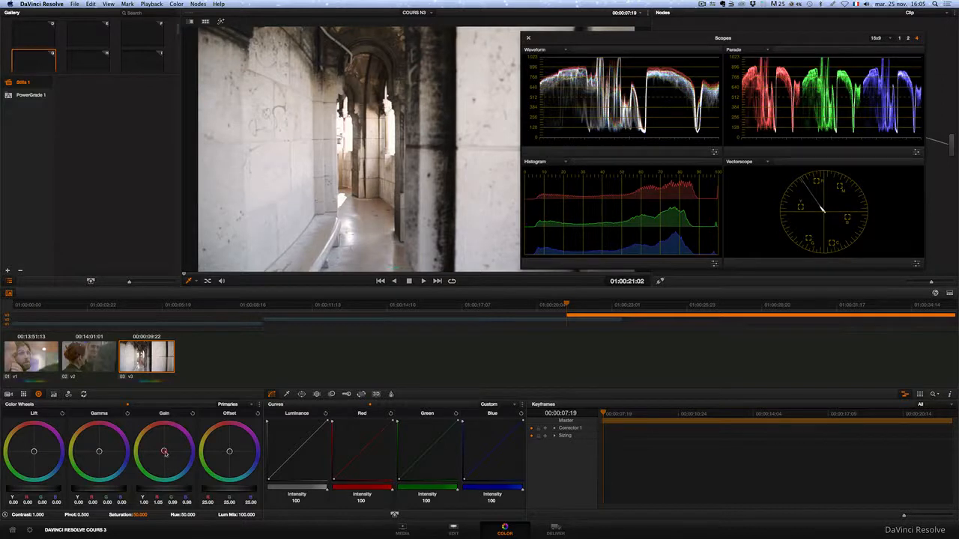
drag(166, 454, 171, 463)
mouse_move(98, 453)
mouse_down()
mouse_move(82, 441)
mouse_move(119, 460)
mouse_move(91, 448)
mouse_up()
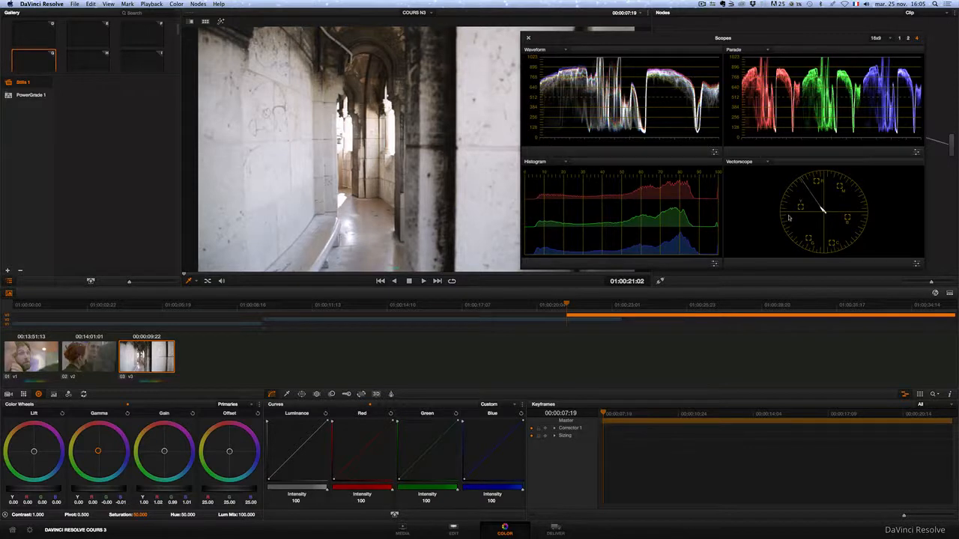
Push the Lift color balance toward blue while watching the scopes, and return it near neutral with blue about 0.01
drag(38, 453, 69, 475)
drag(74, 479, 78, 481)
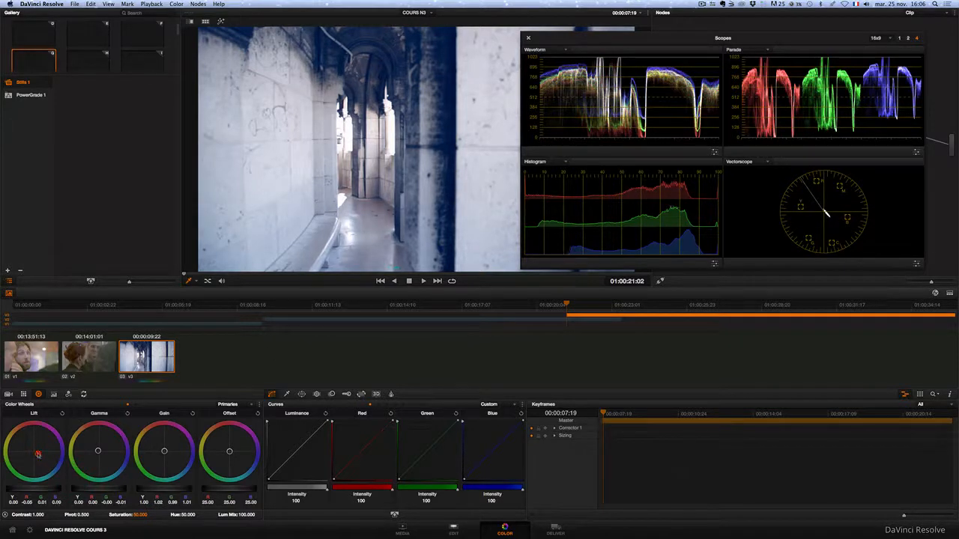
drag(38, 454, 6, 442)
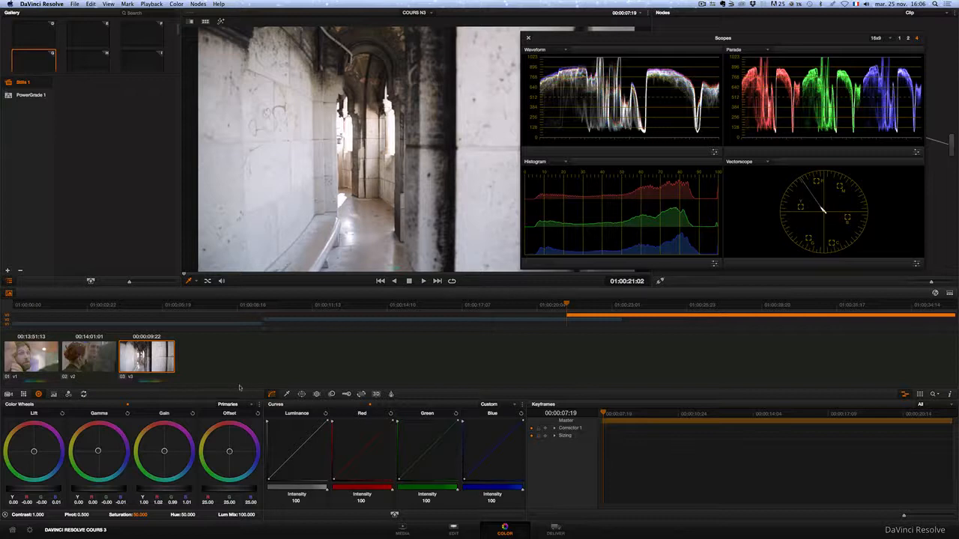
Reset the primary color correction and try the automatic color correction on the corridor clip
click(270, 415)
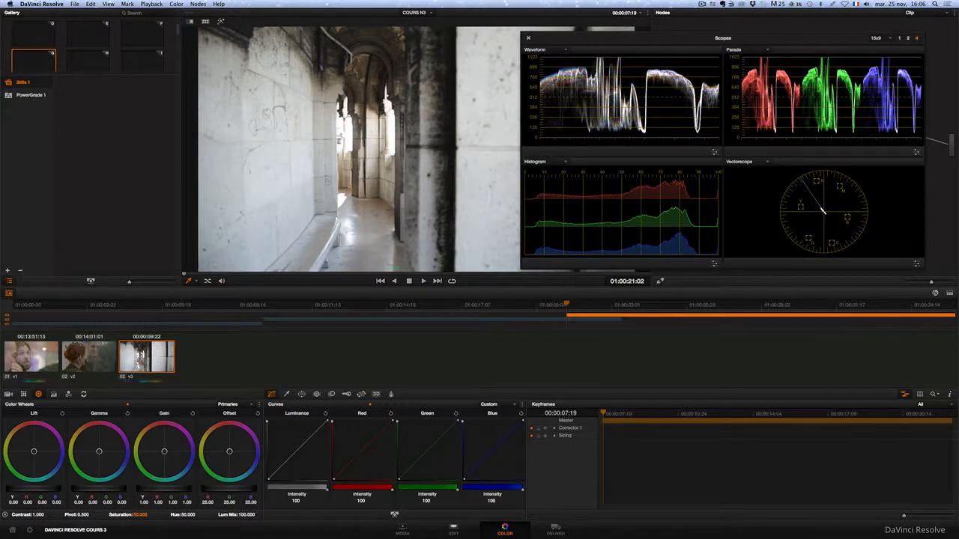
click(5, 515)
key(alt+a)
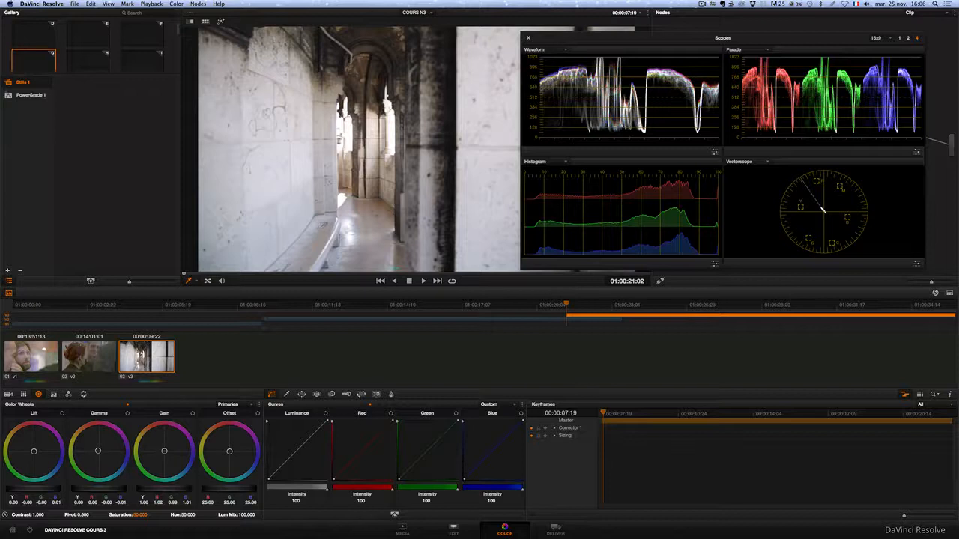
Compare the manual, automatic and neutral corrections by undoing and redoing them, finishing on the neutral grade
key(alt+a)
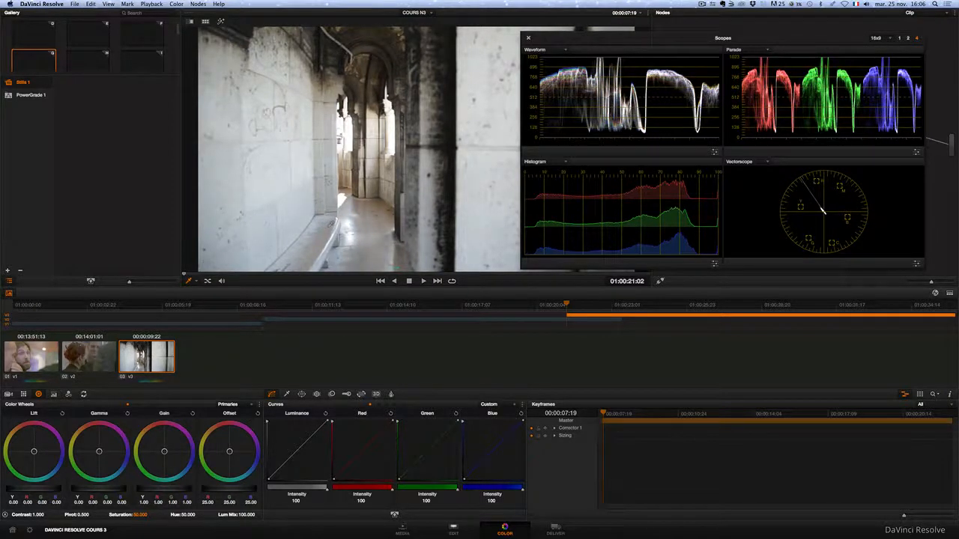
key(alt+a)
key(super+z)
key(shift+super+z)
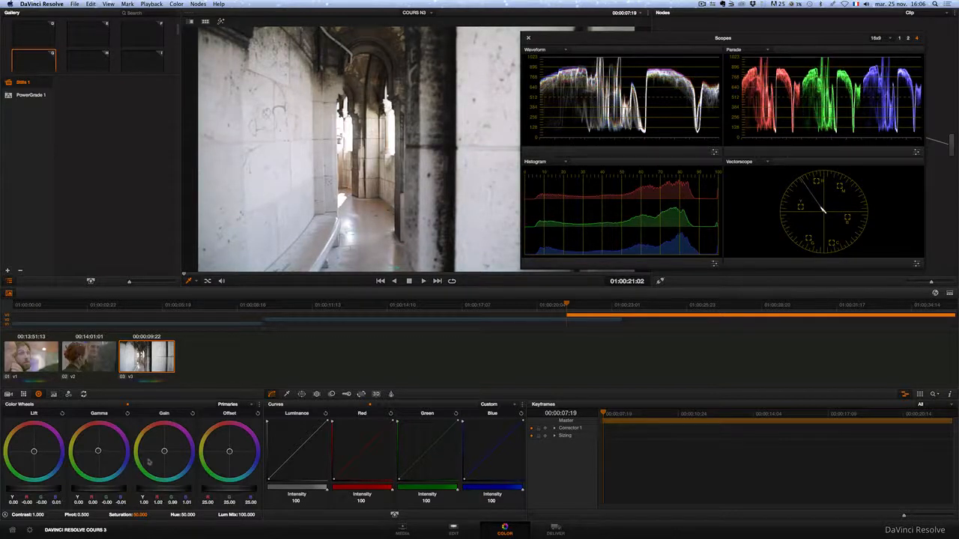
key(shift+super+z)
key(shift+super+z)
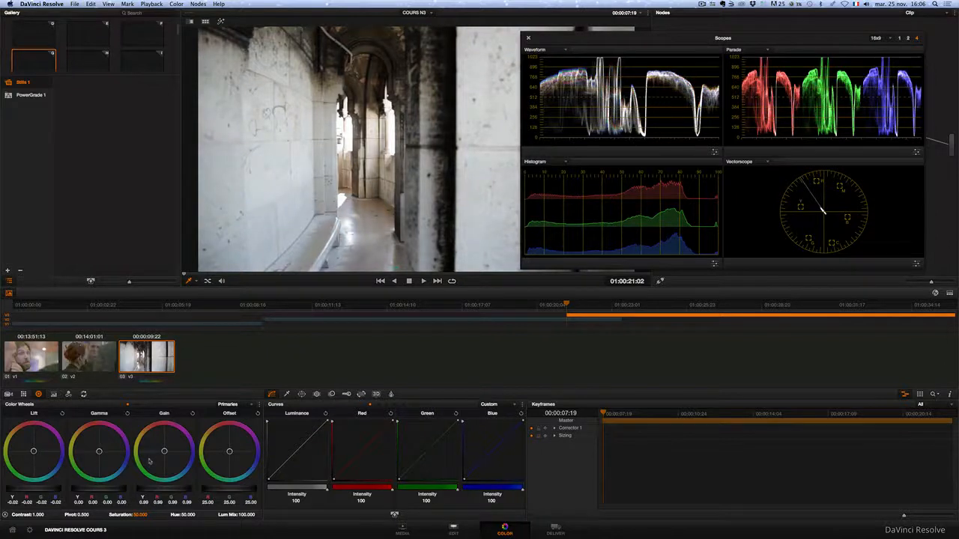
key(super+z)
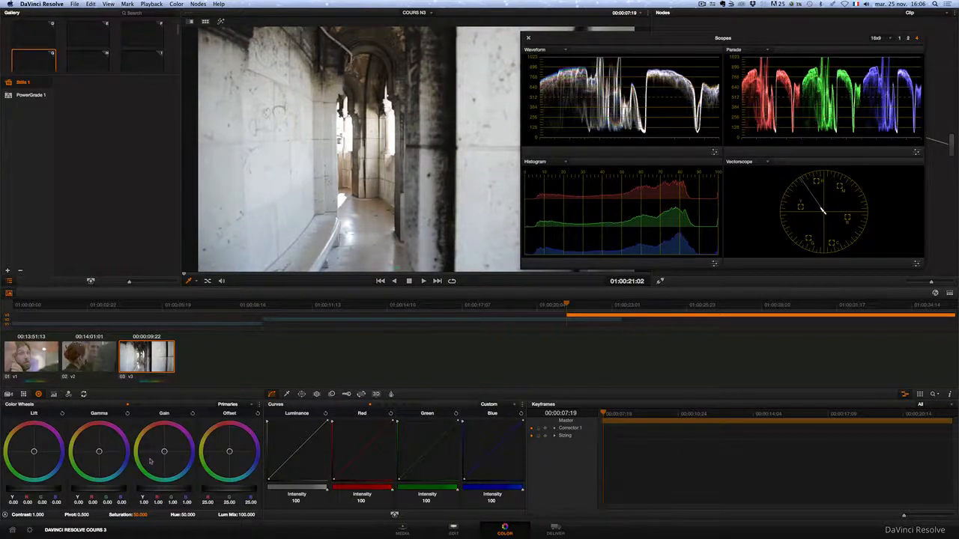